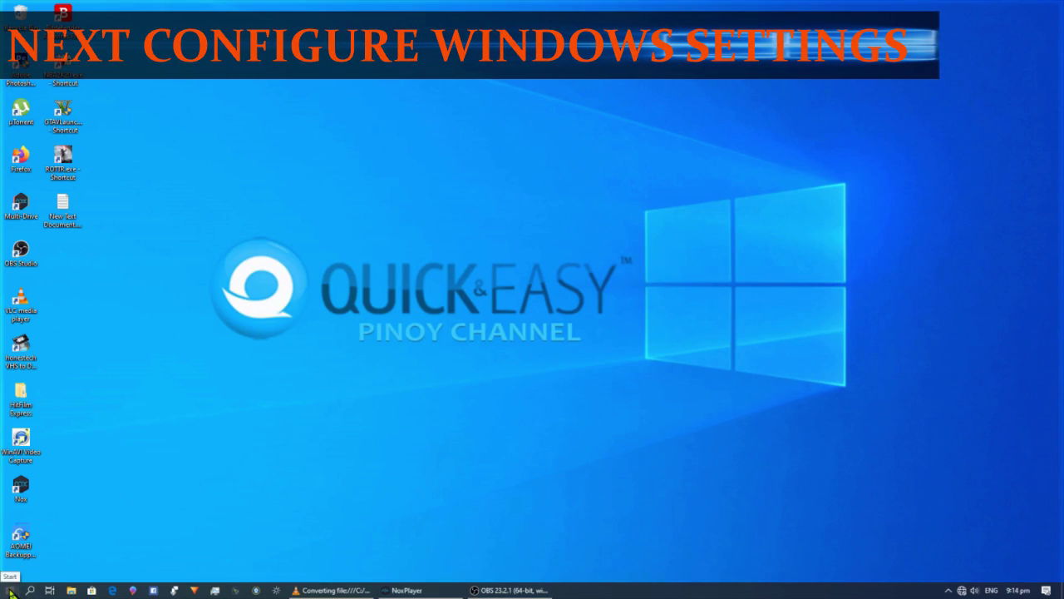
- Open the Windows Update page in Windows Settings and check for updates
left_click(10, 591)
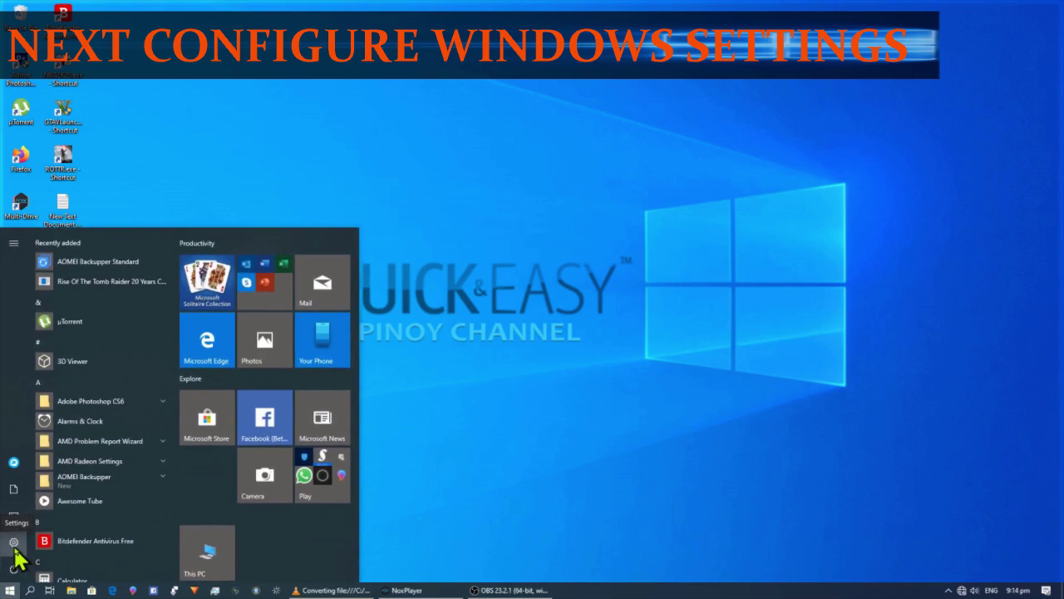
left_click(13, 544)
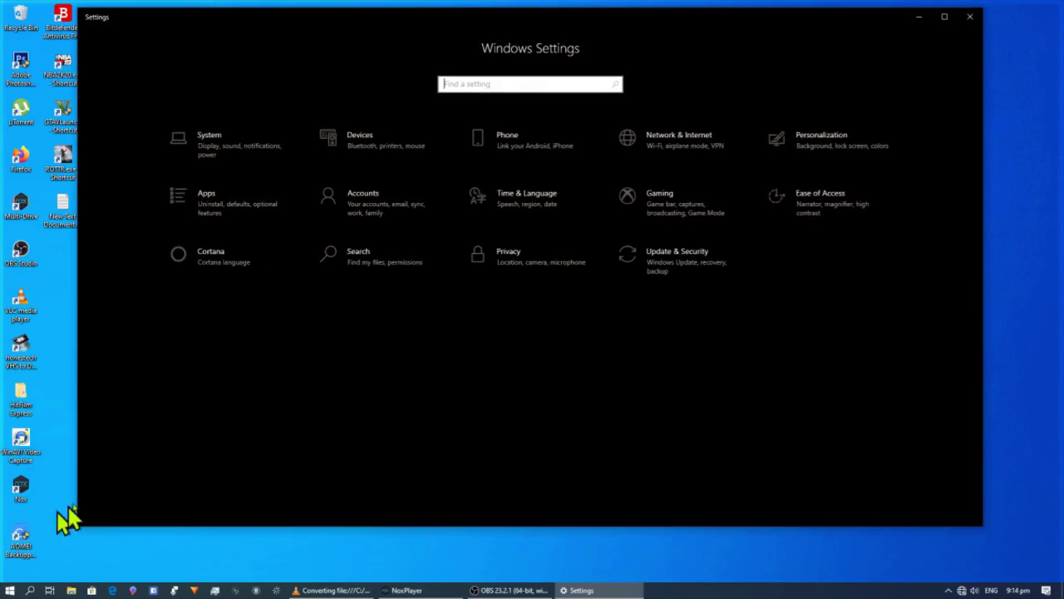
left_click(682, 266)
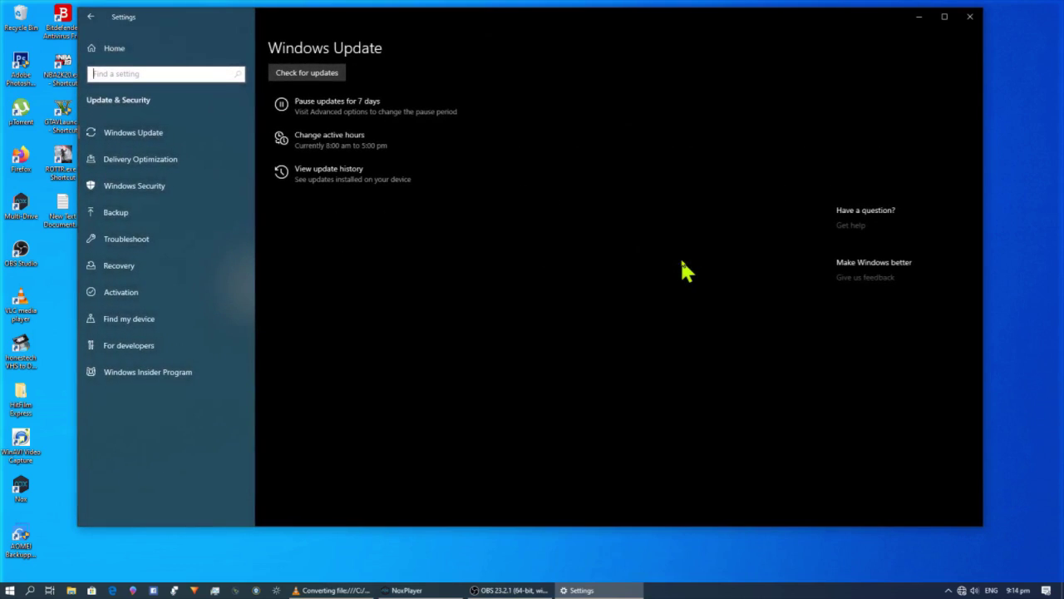
left_click(332, 74)
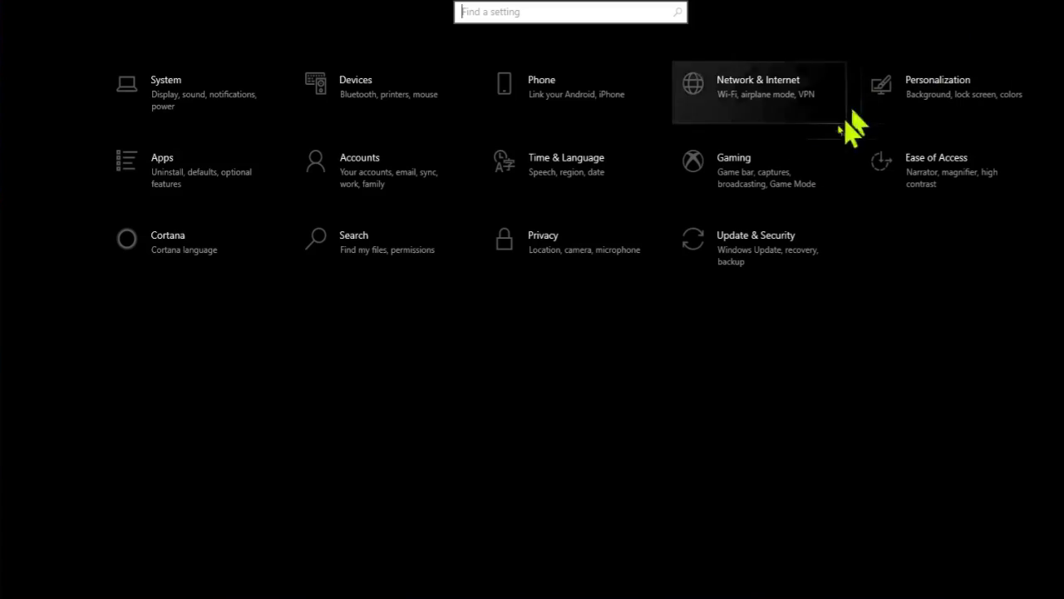
- Open the display's graphics settings and remove Rise of the Tomb Raider from the graphics performance preference list
left_click(239, 111)
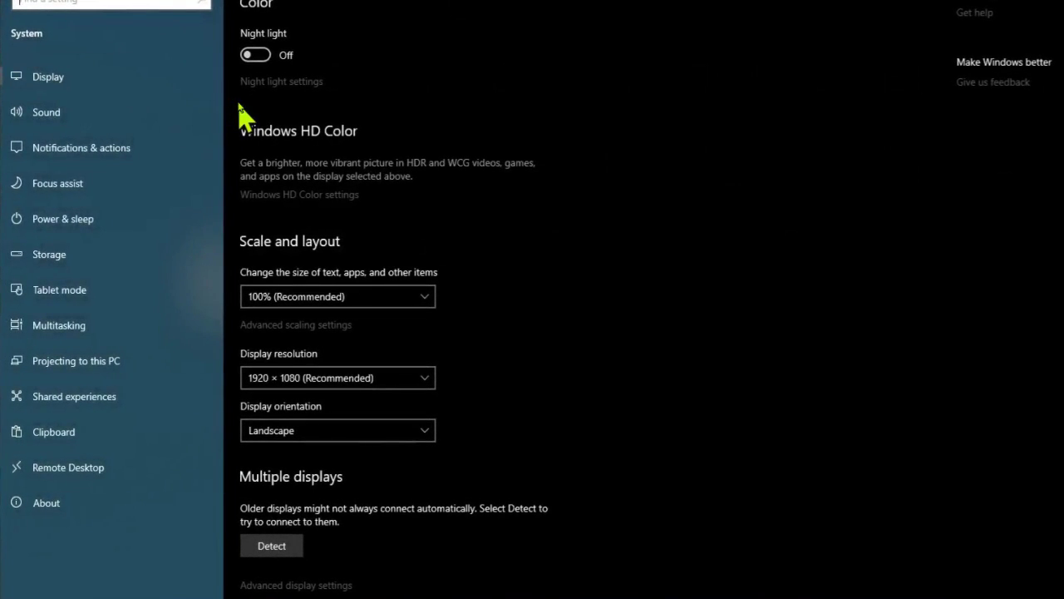
scroll(337, 332, "down", 2)
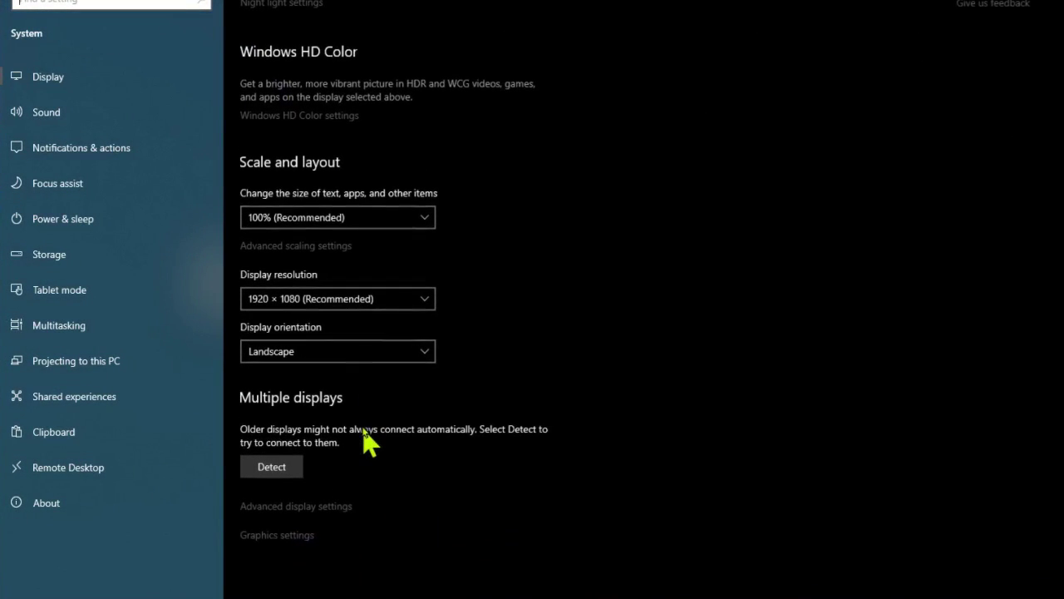
left_click(287, 541)
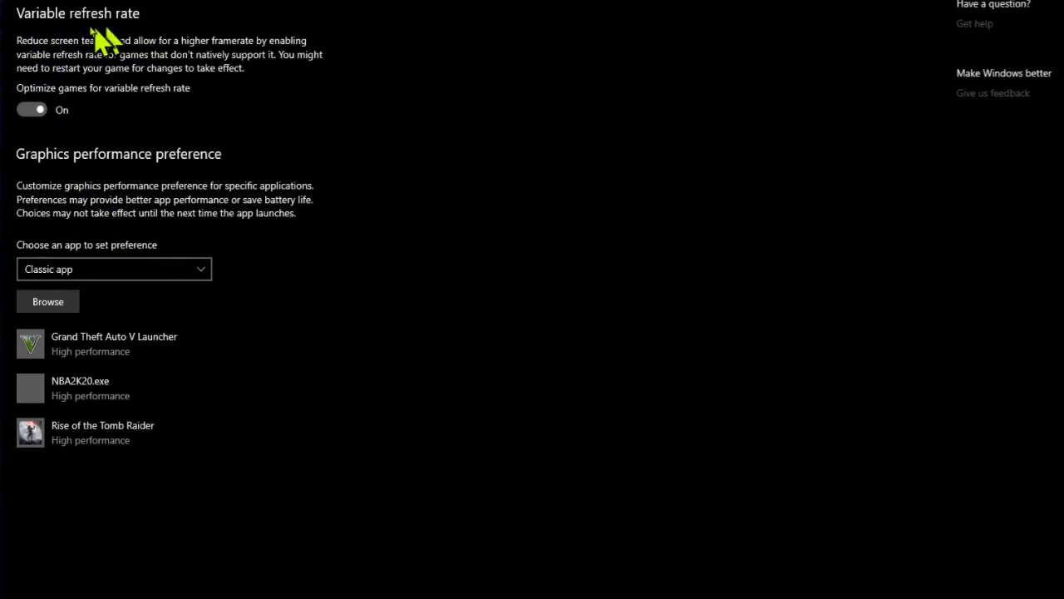
left_click(48, 113)
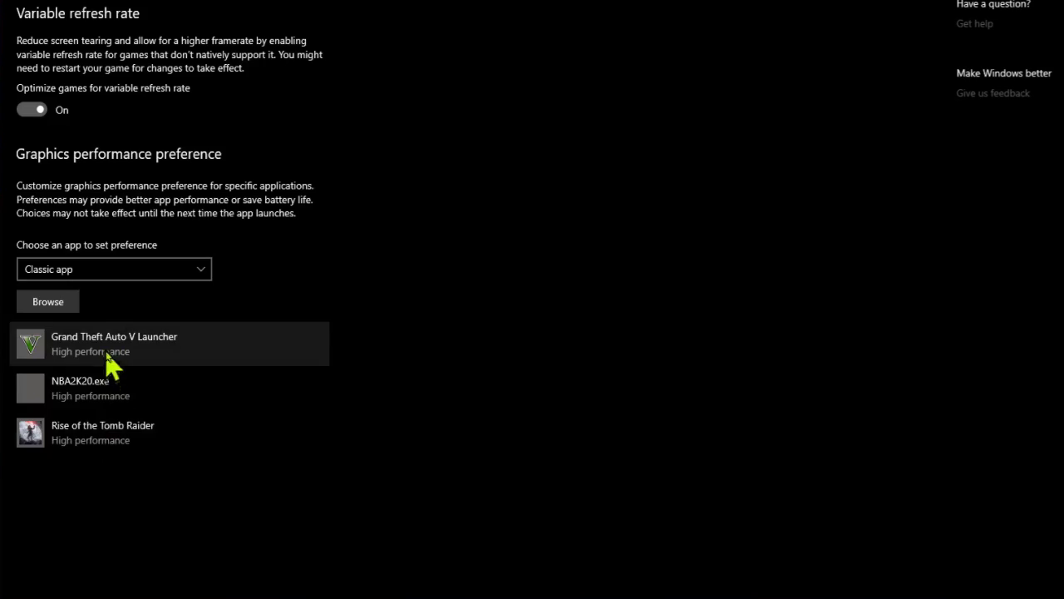
left_click(110, 441)
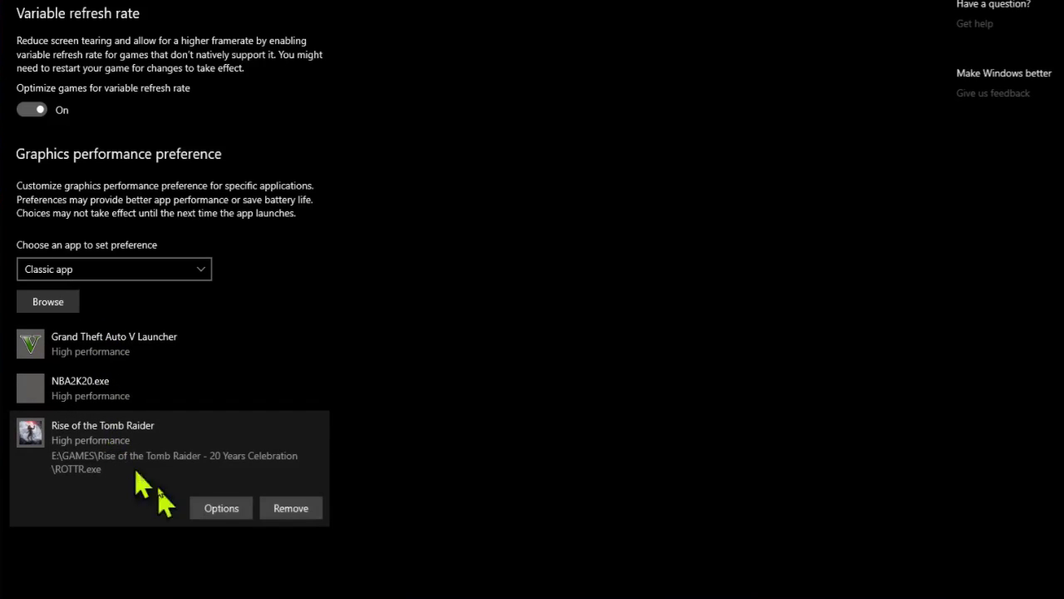
left_click(289, 508)
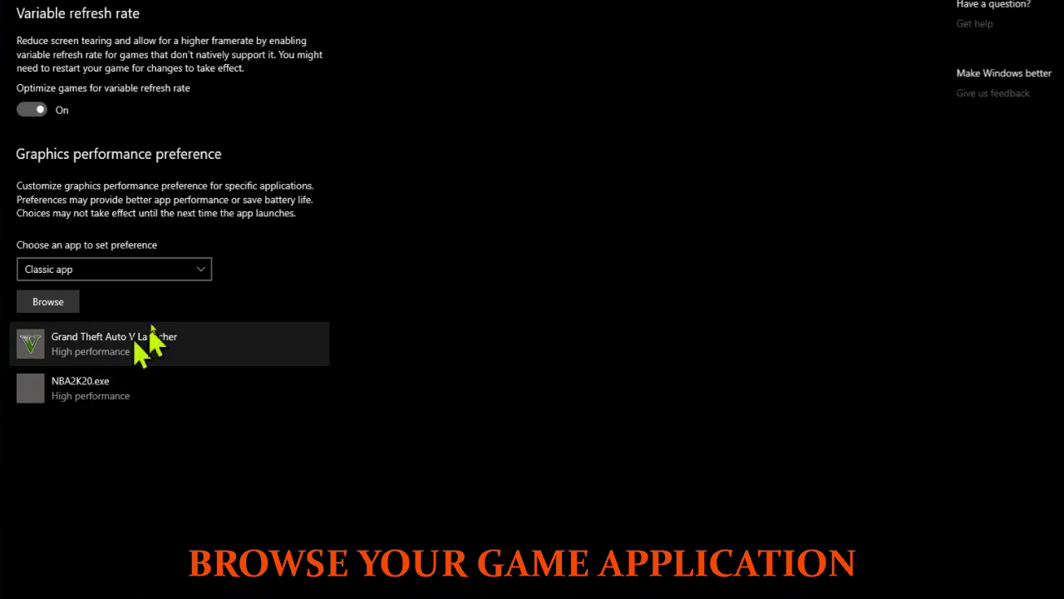
- Add ROTTR.exe from E:\GAMES\Rise of the Tomb Raider - 20 Years Celebration as a classic app in the graphics performance preferences
left_click(52, 303)
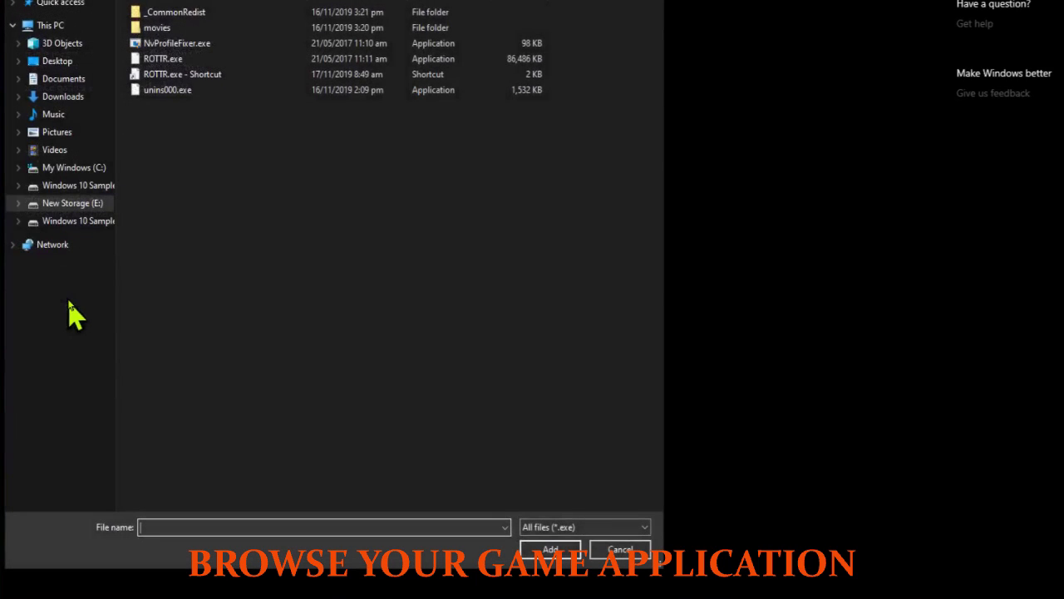
left_click(63, 203)
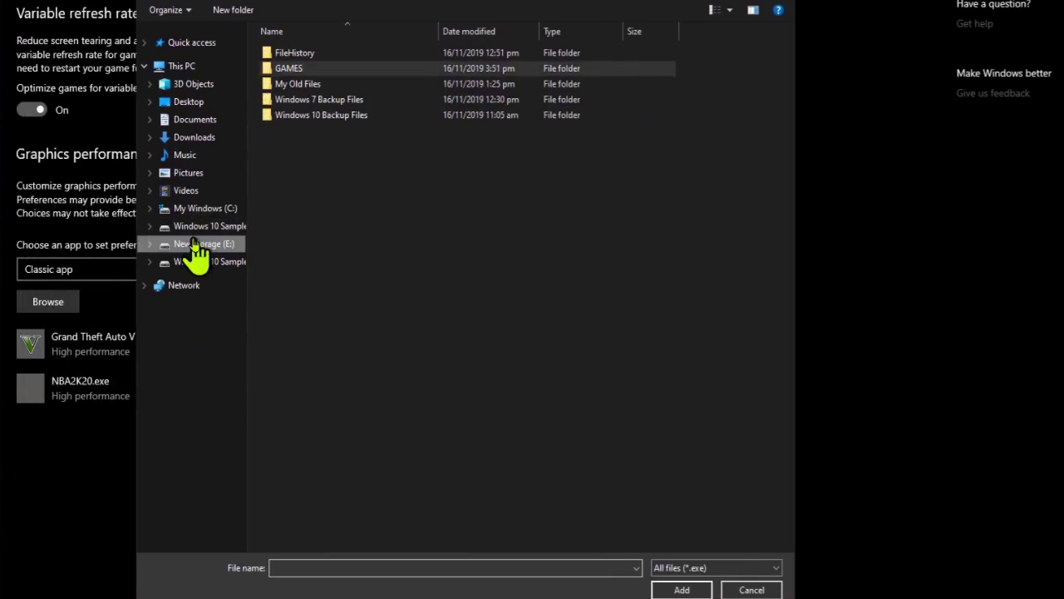
double_click(320, 72)
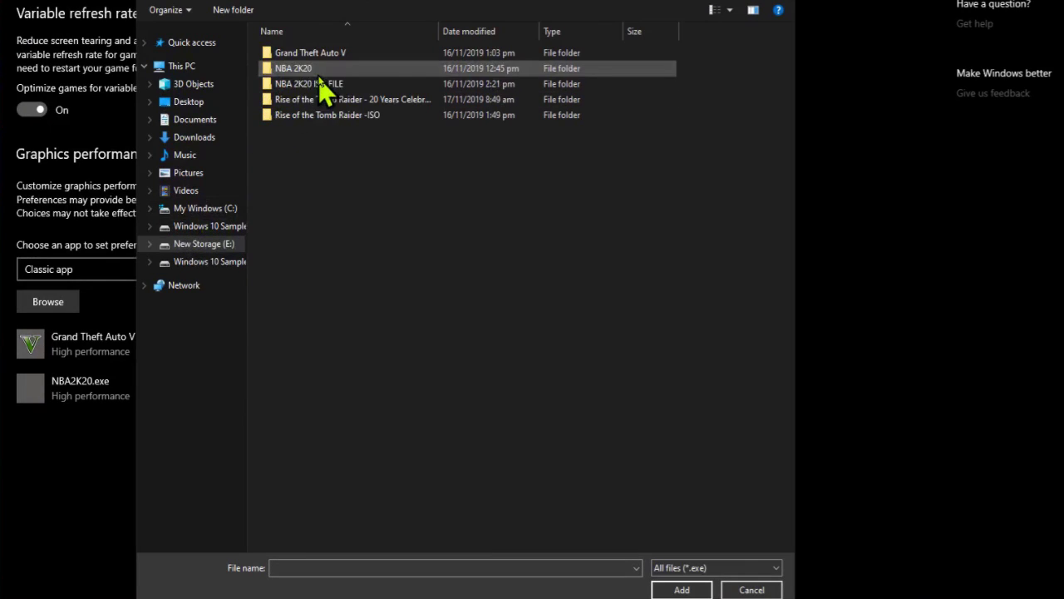
double_click(360, 101)
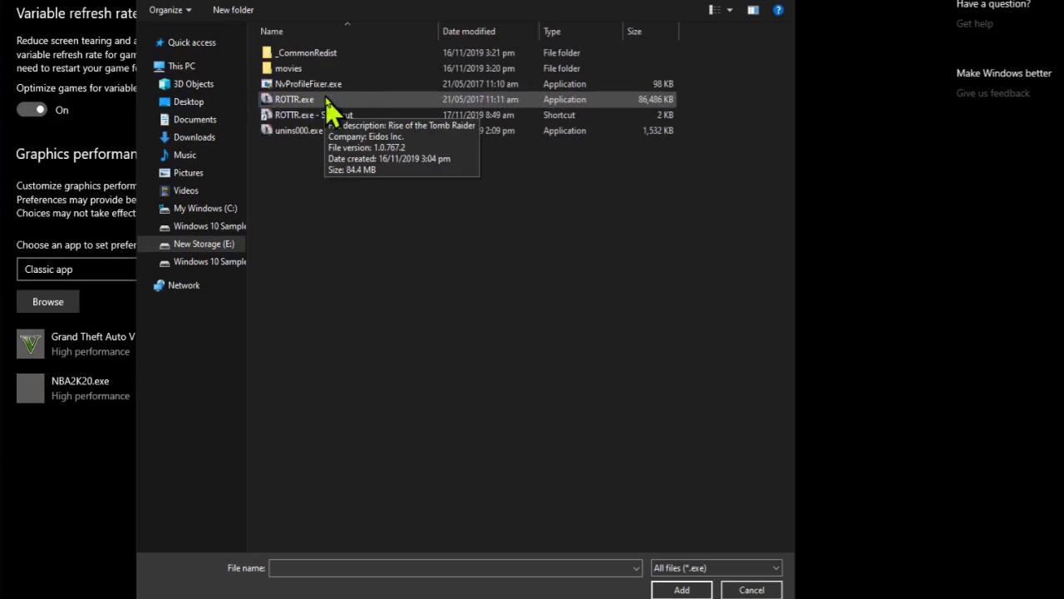
left_click(415, 101)
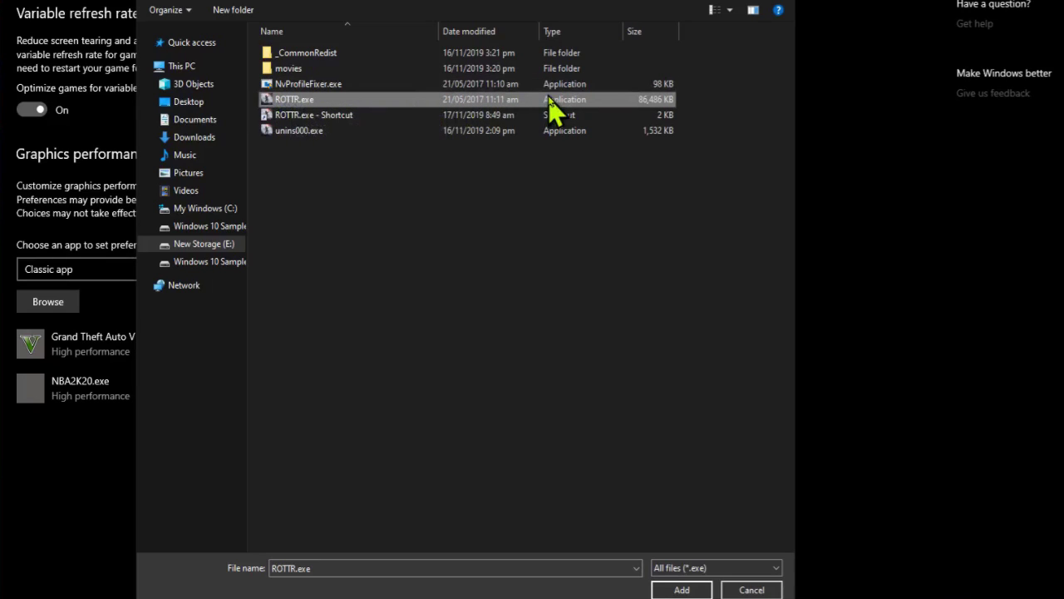
left_click(681, 590)
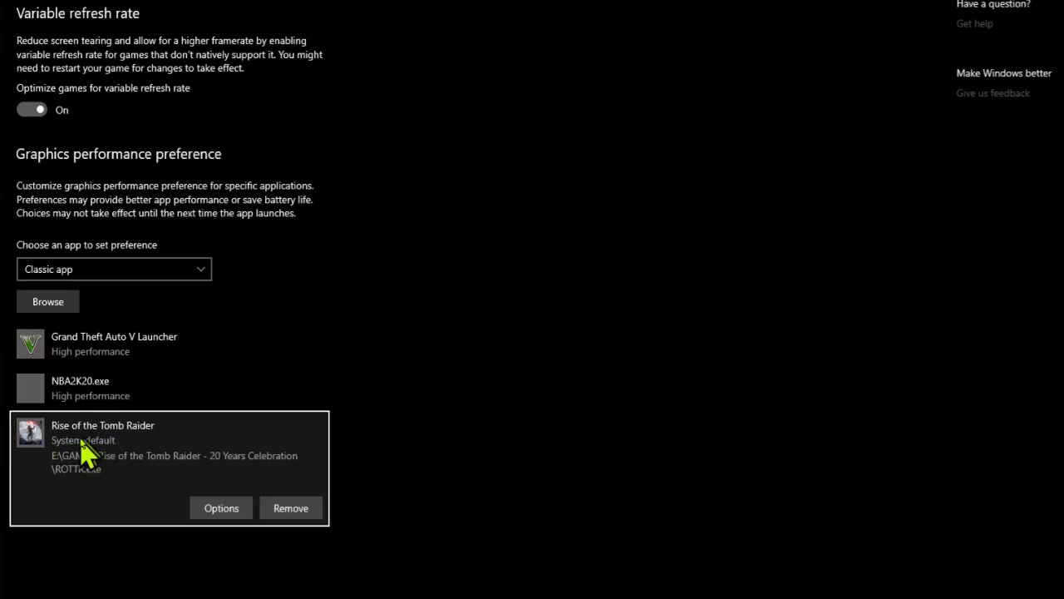
- Set the graphics preference of Rise of the Tomb Raider to High performance and save it
left_click(221, 509)
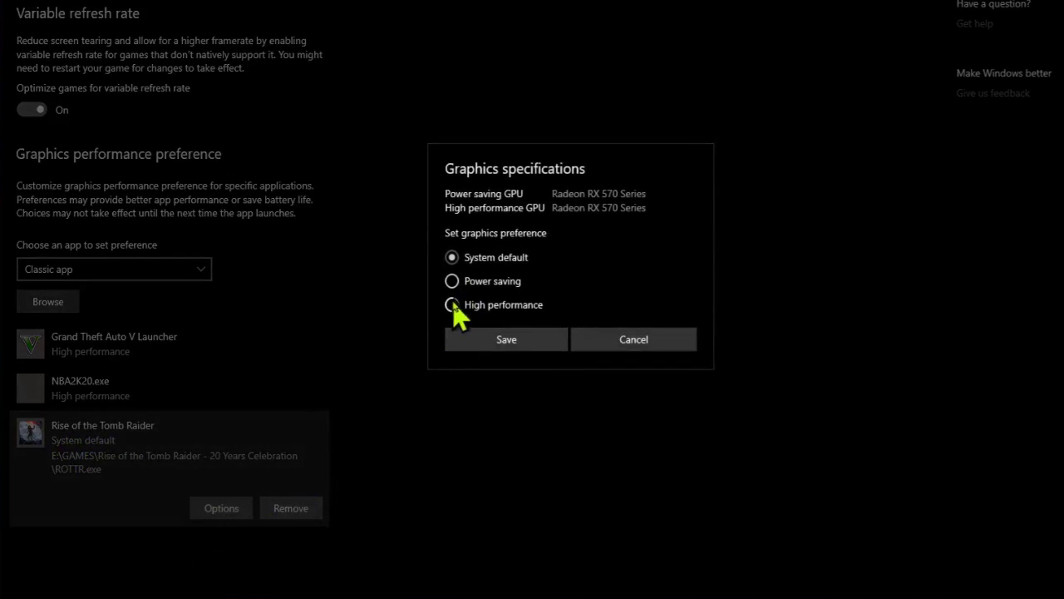
left_click(453, 305)
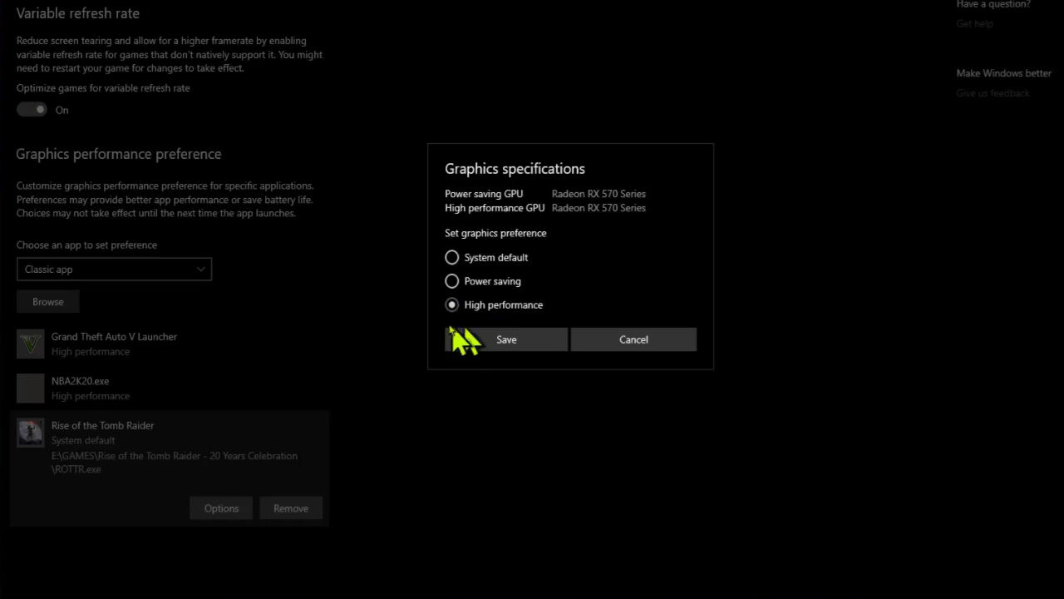
left_click(514, 342)
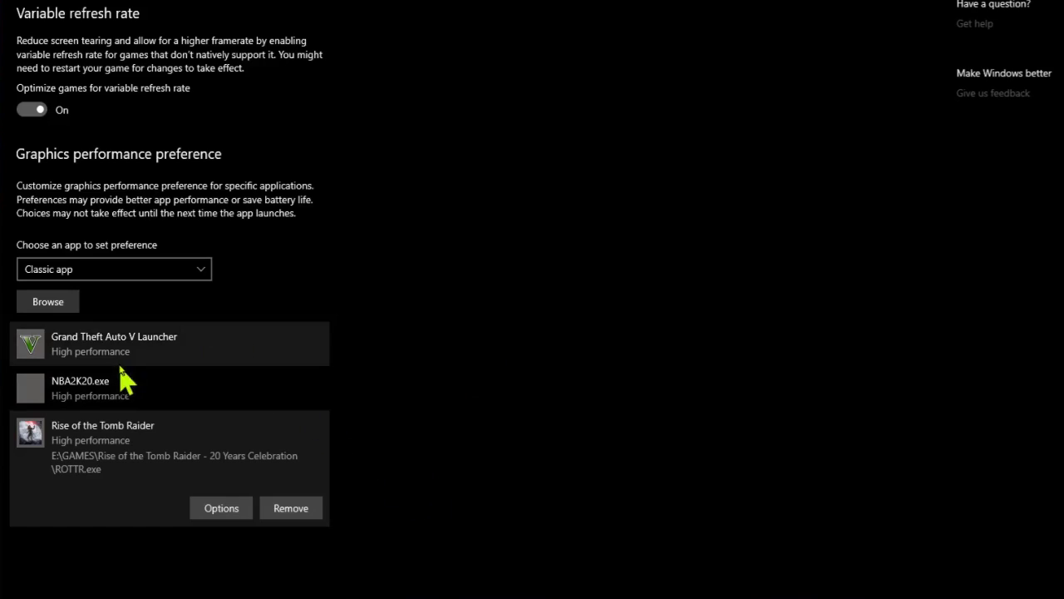
left_click(269, 385)
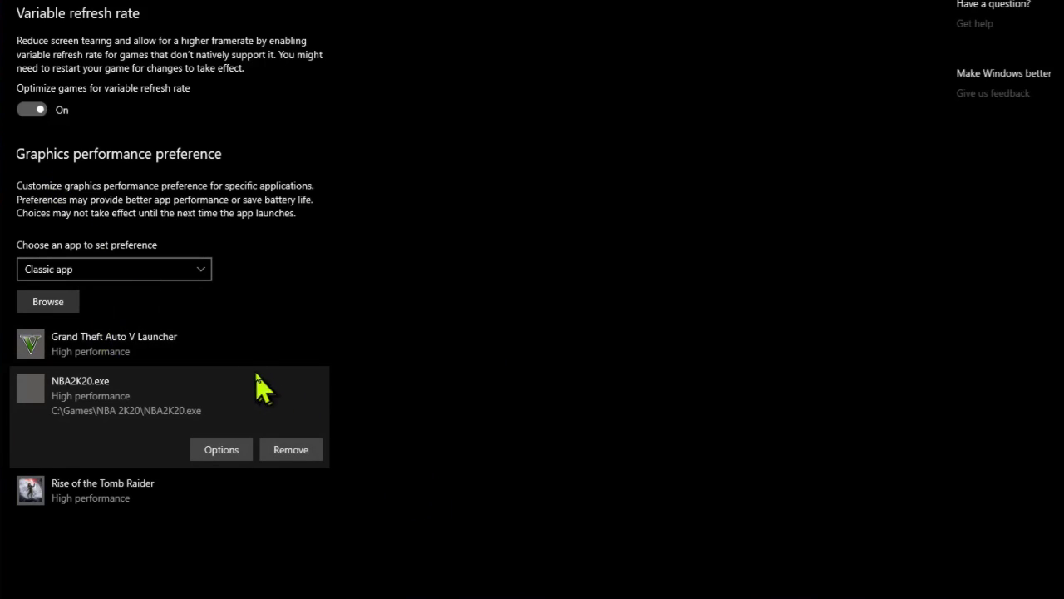
left_click(196, 336)
left_click(143, 442)
left_click(133, 488)
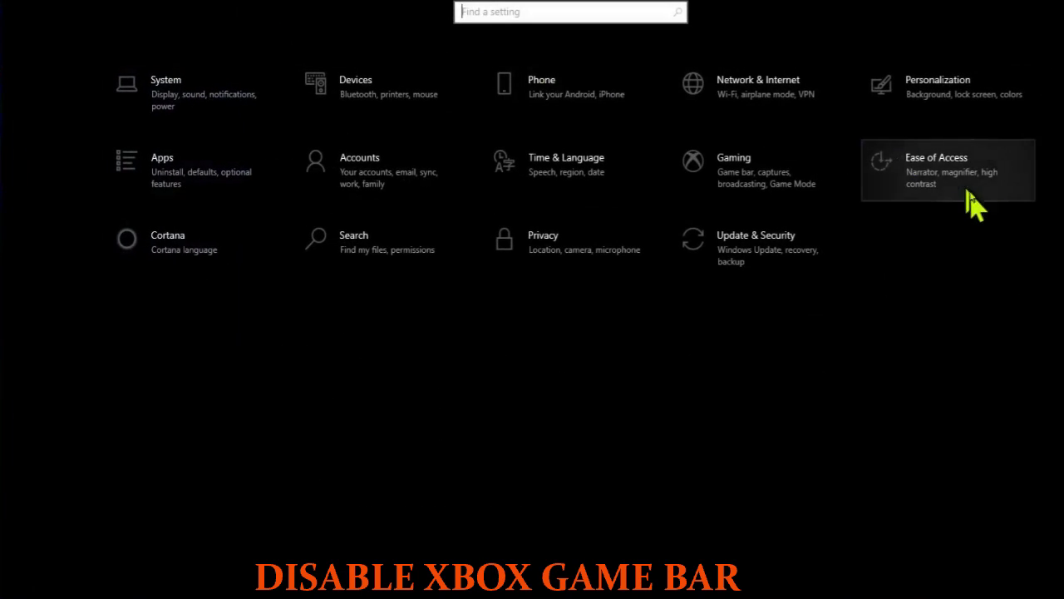
- Turn off recording game clips, screenshots and broadcasts with the Game bar in the Gaming settings, and close Settings
left_click(796, 191)
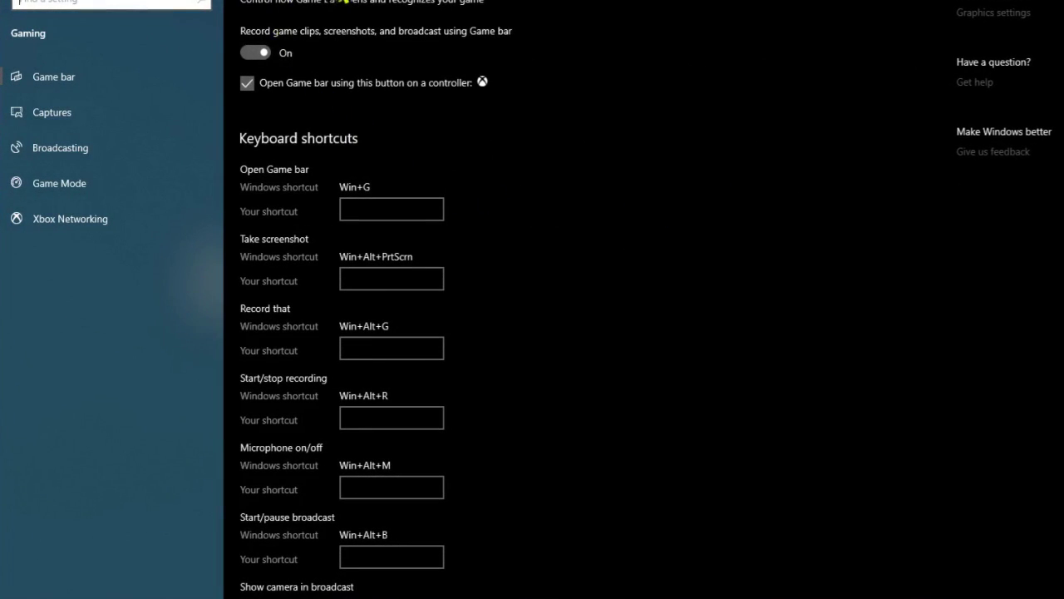
left_click(256, 55)
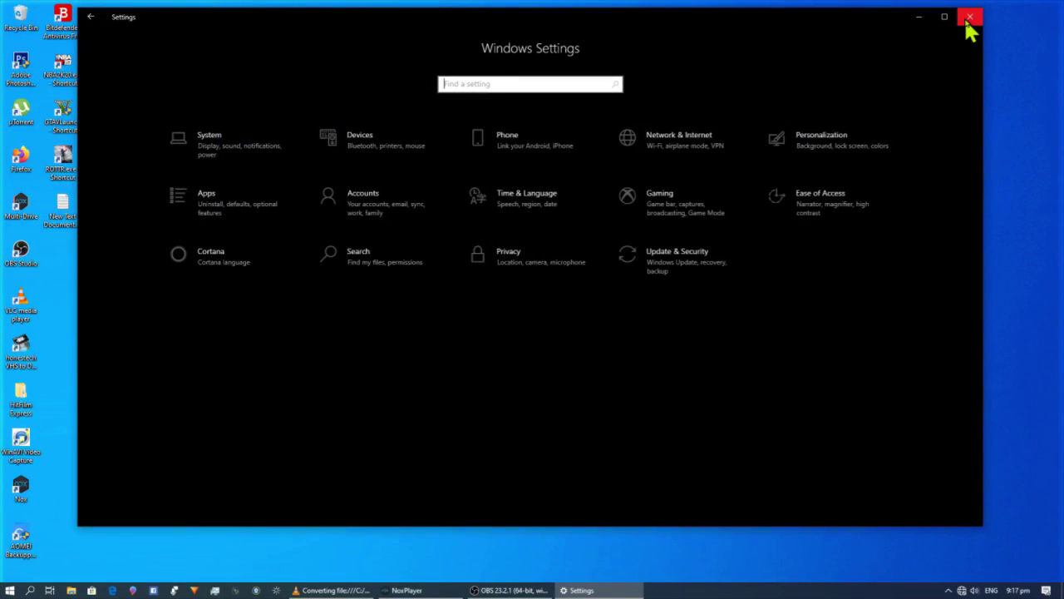
left_click(969, 17)
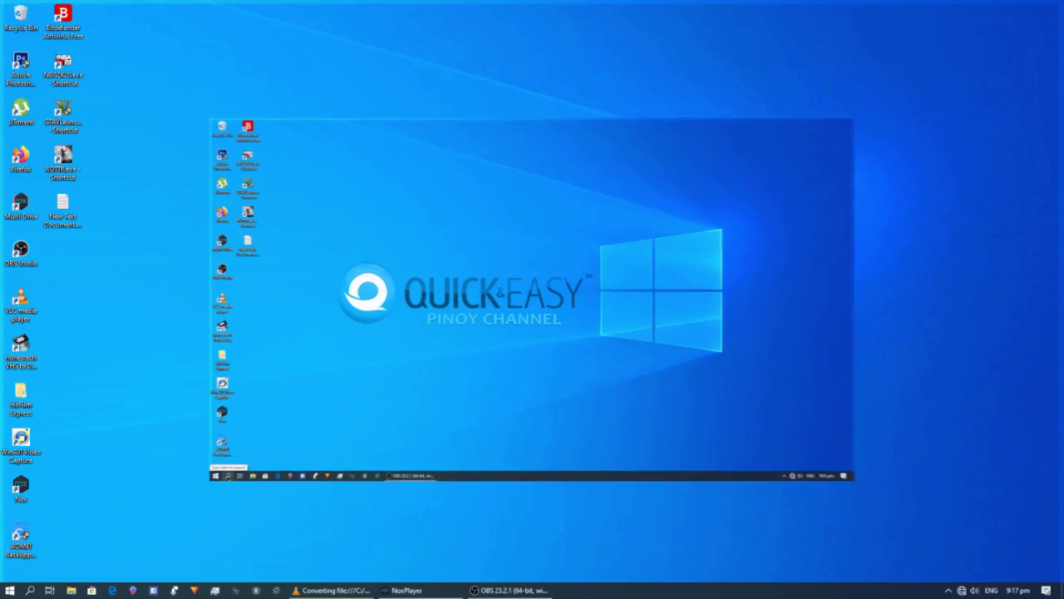
- Search Windows for RUN, open the Run dialog and launch the Registry Editor from it
left_click(83, 559)
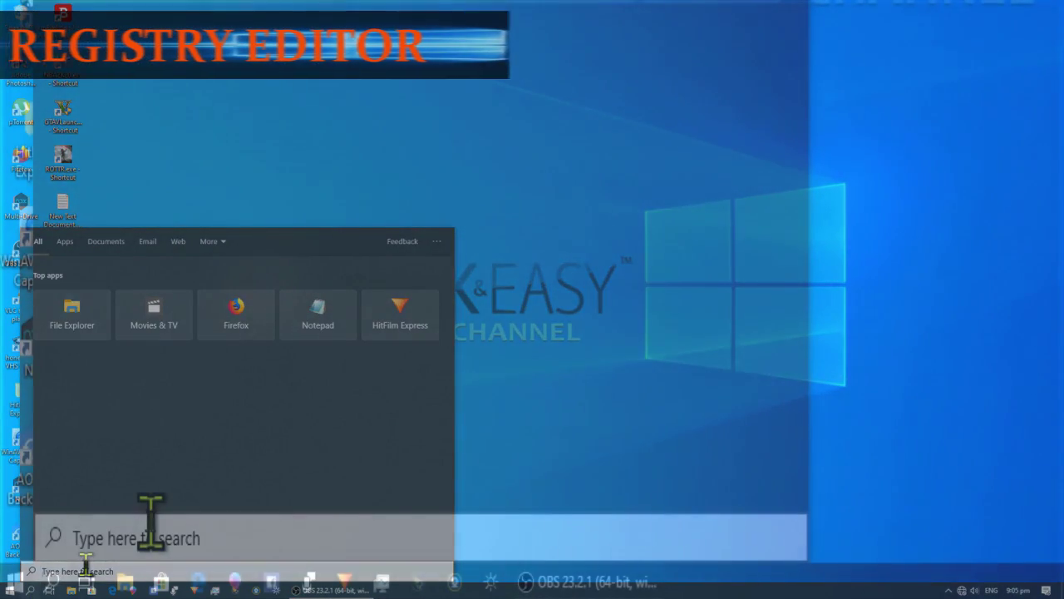
type("RUN")
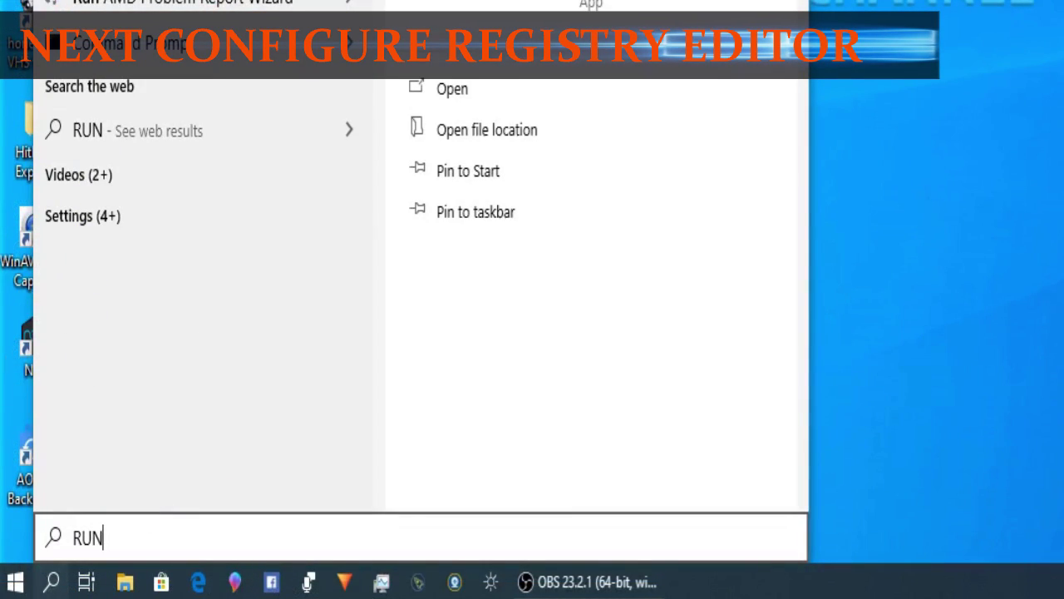
key("Return")
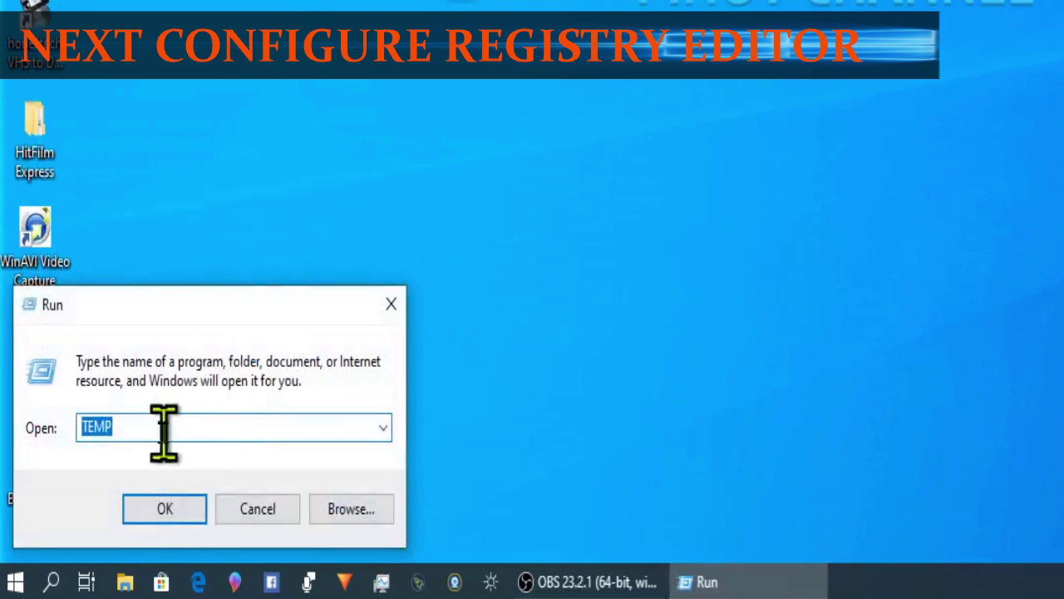
left_click(103, 425)
double_click(104, 426)
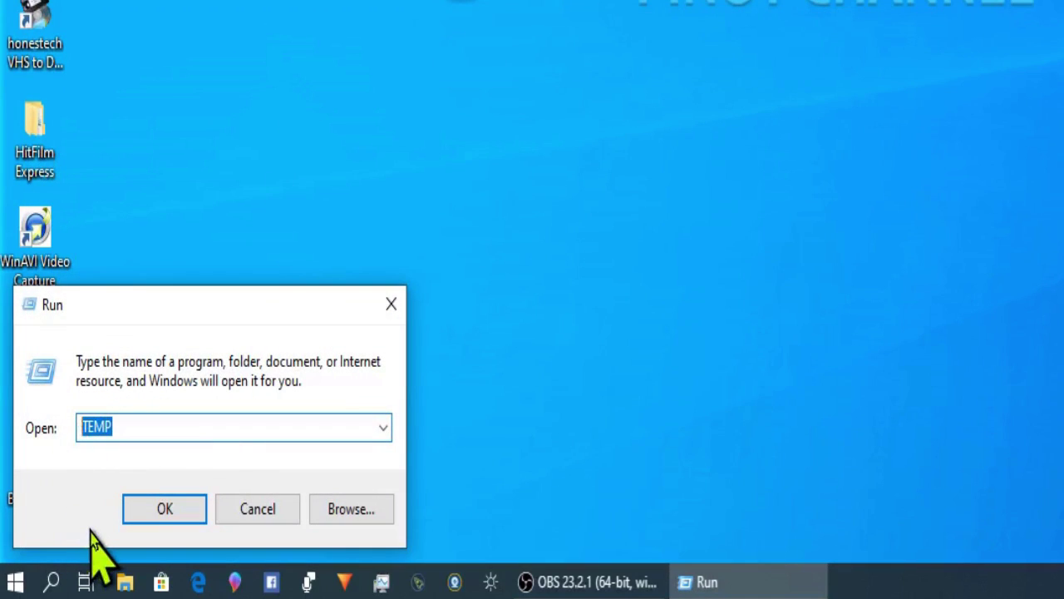
type("reg")
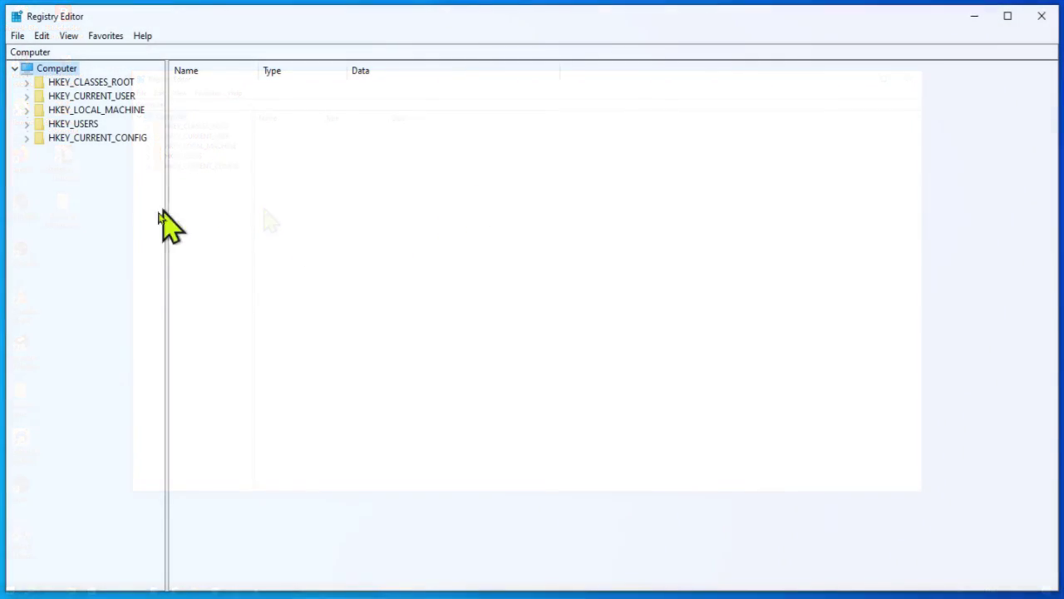
- Expand the registry tree through HKEY_LOCAL_MACHINE and SOFTWARE down to the subkeys of Microsoft
left_click(96, 111)
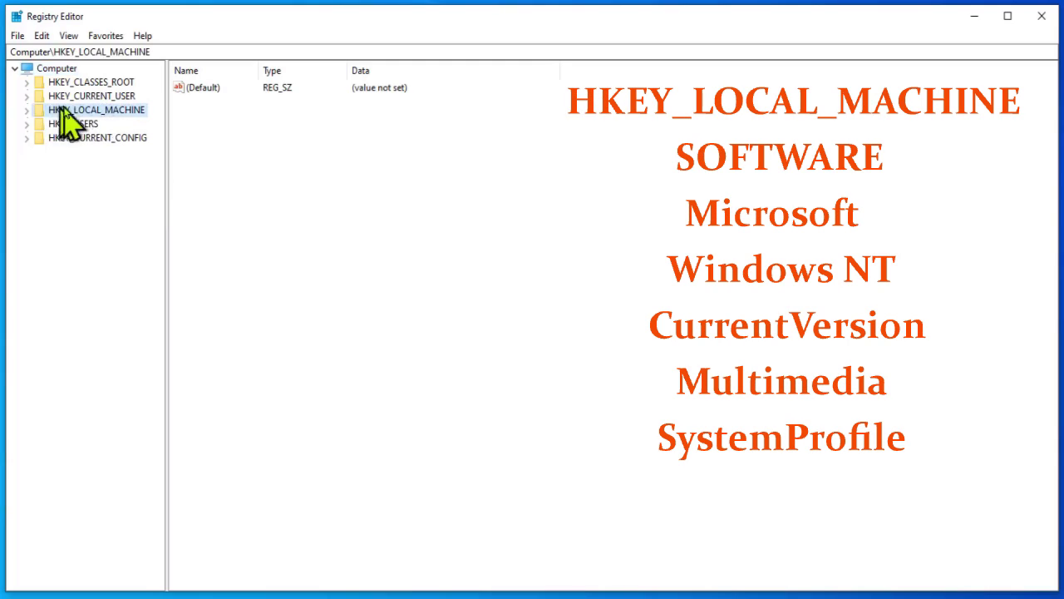
left_click(28, 110)
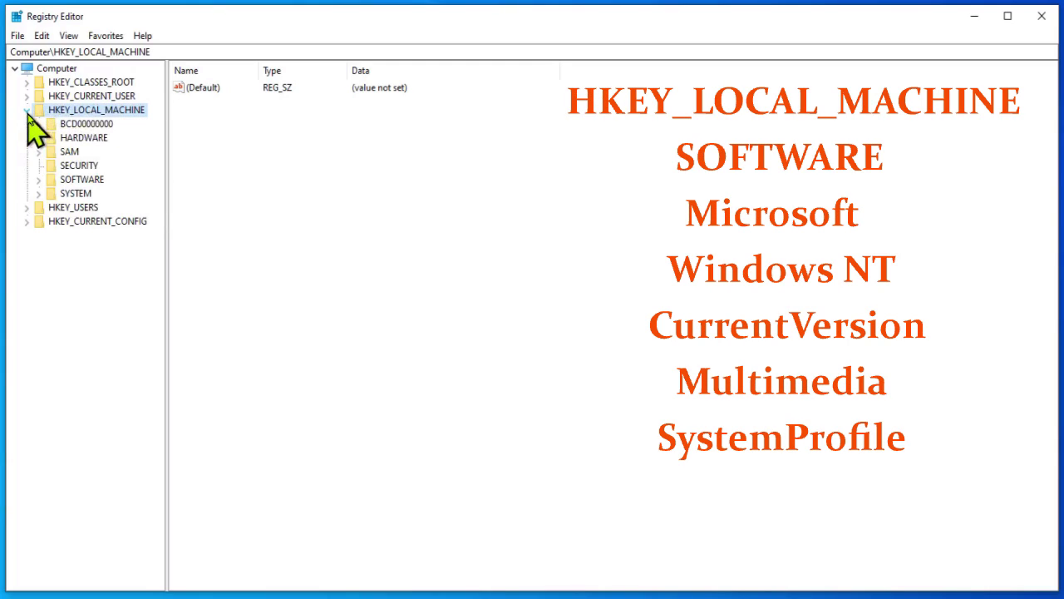
left_click(83, 180)
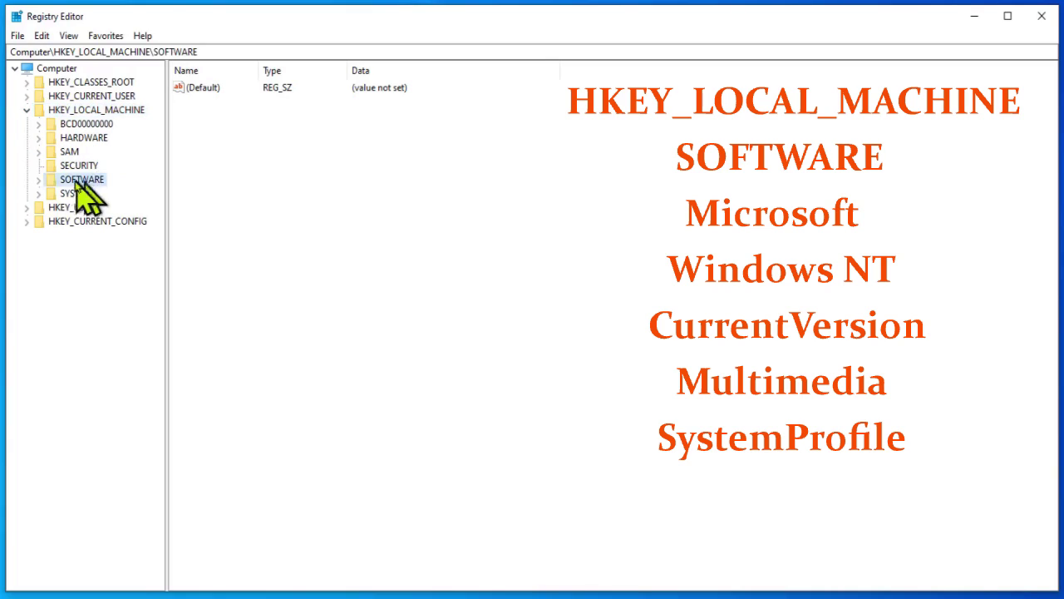
left_click(37, 180)
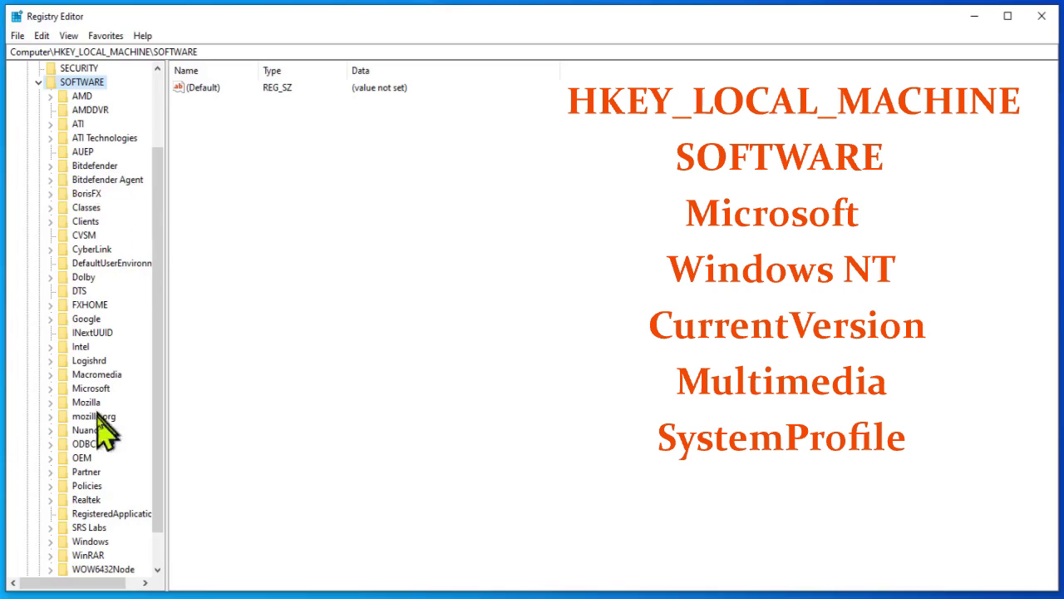
left_click(89, 443)
scroll(158, 391, "down", 1)
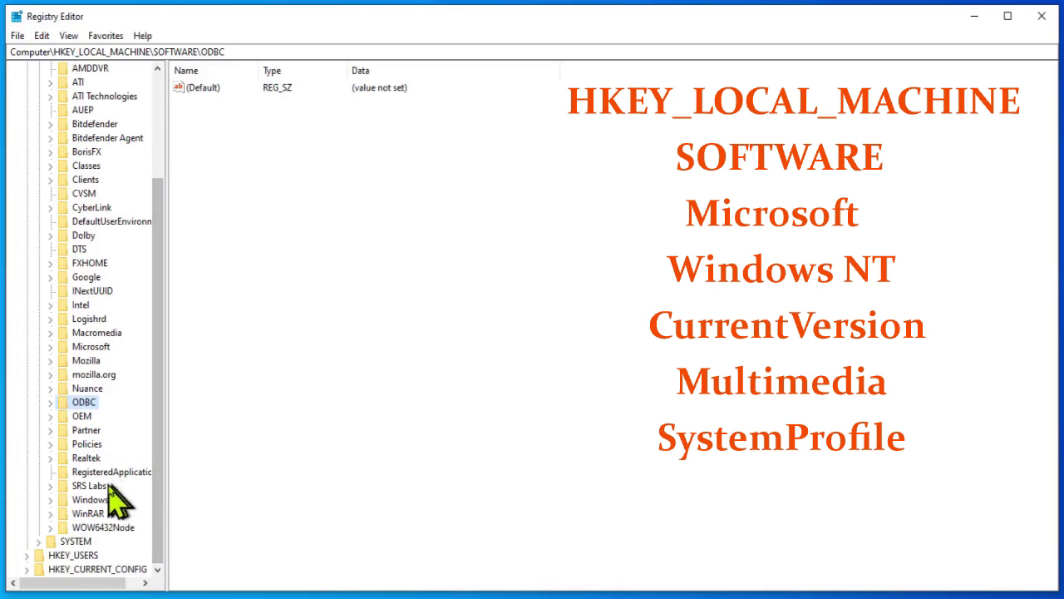
left_click(84, 348)
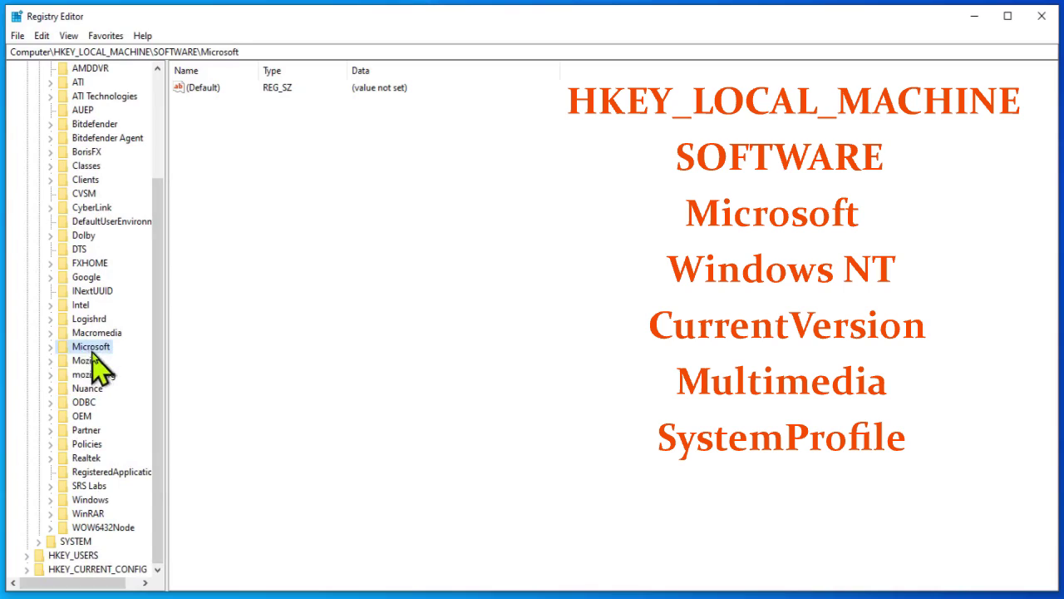
left_click(50, 347)
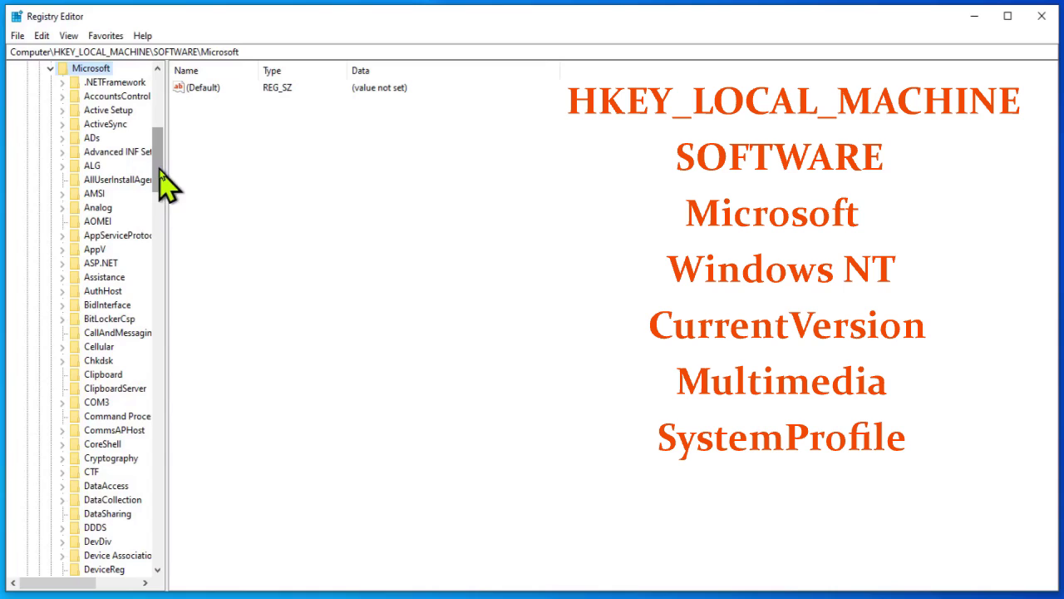
- Widen the key tree and expand Windows NT and its CurrentVersion key under Microsoft
left_click_drag(159, 175, 147, 509)
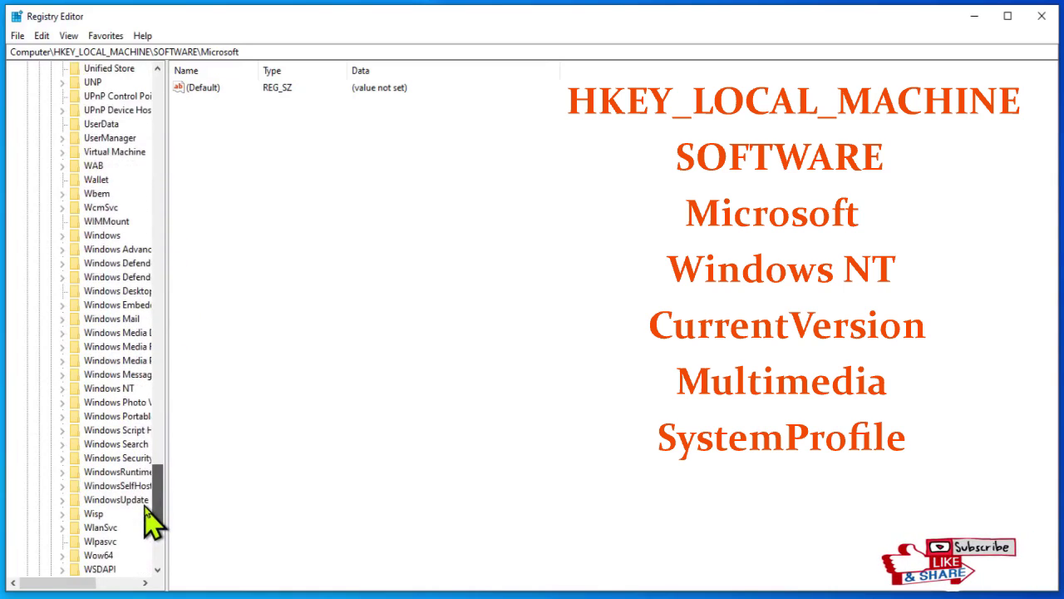
left_click_drag(168, 394, 210, 404)
left_click(125, 389)
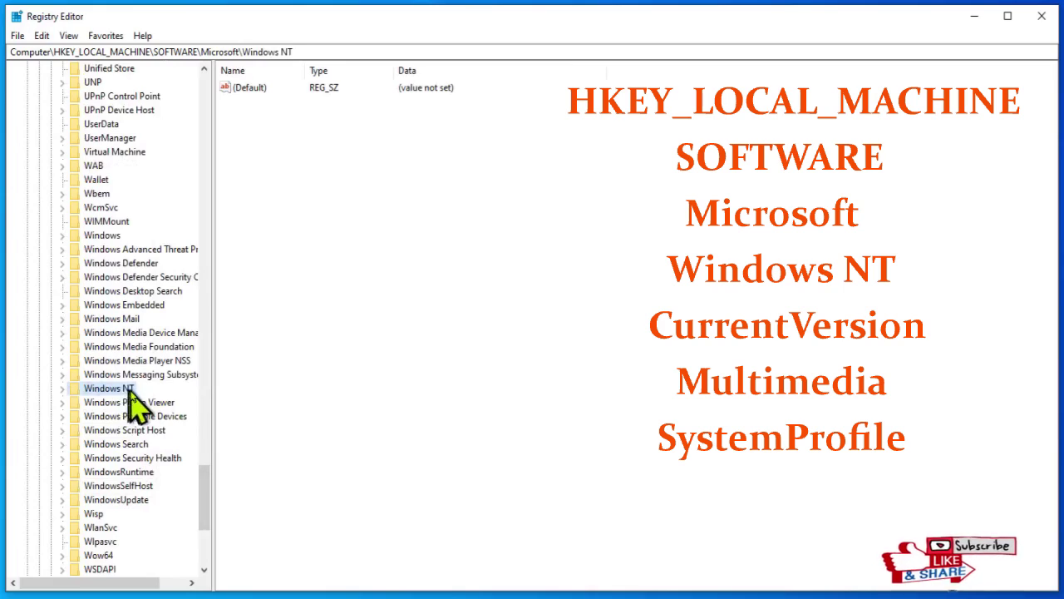
left_click(62, 388)
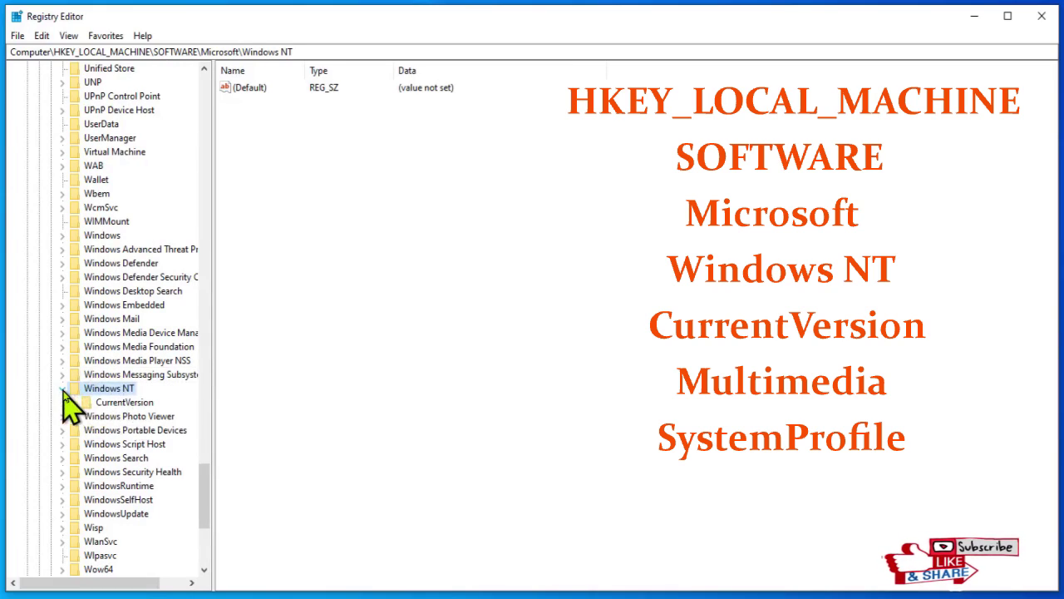
left_click(121, 405)
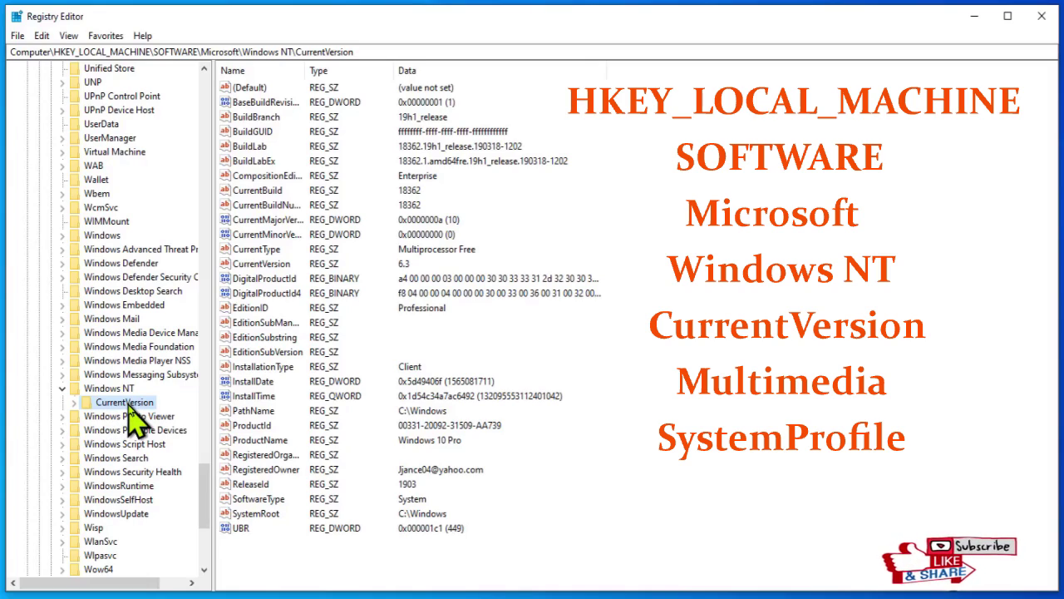
left_click(74, 403)
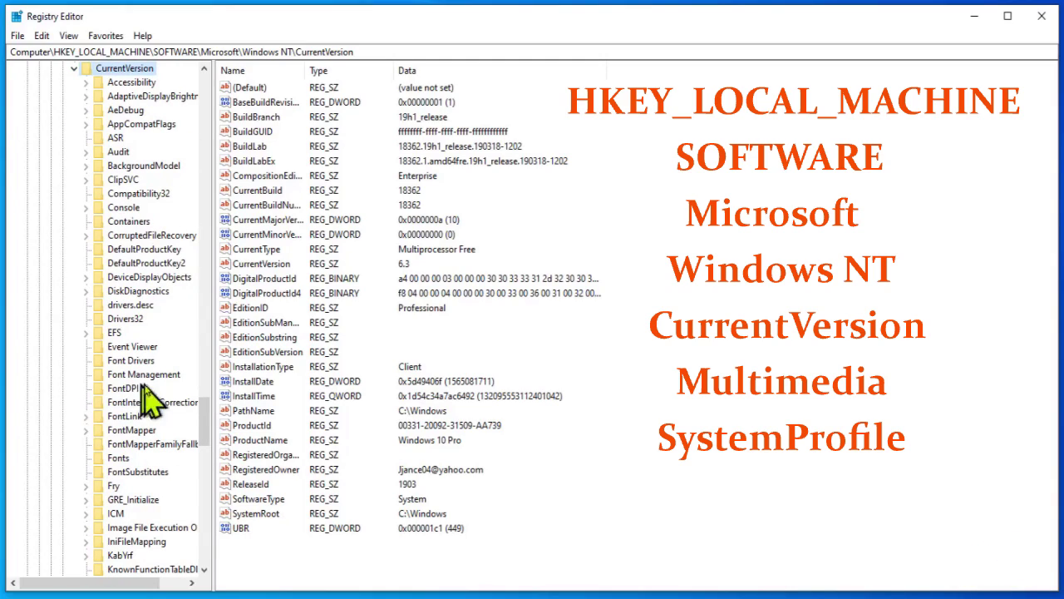
- Expand the Multimedia key under CurrentVersion and open its SystemProfile subkey
mouse_move(208, 416)
left_mouse_down()
mouse_move(208, 503)
mouse_move(208, 422)
mouse_move(208, 435)
left_mouse_up()
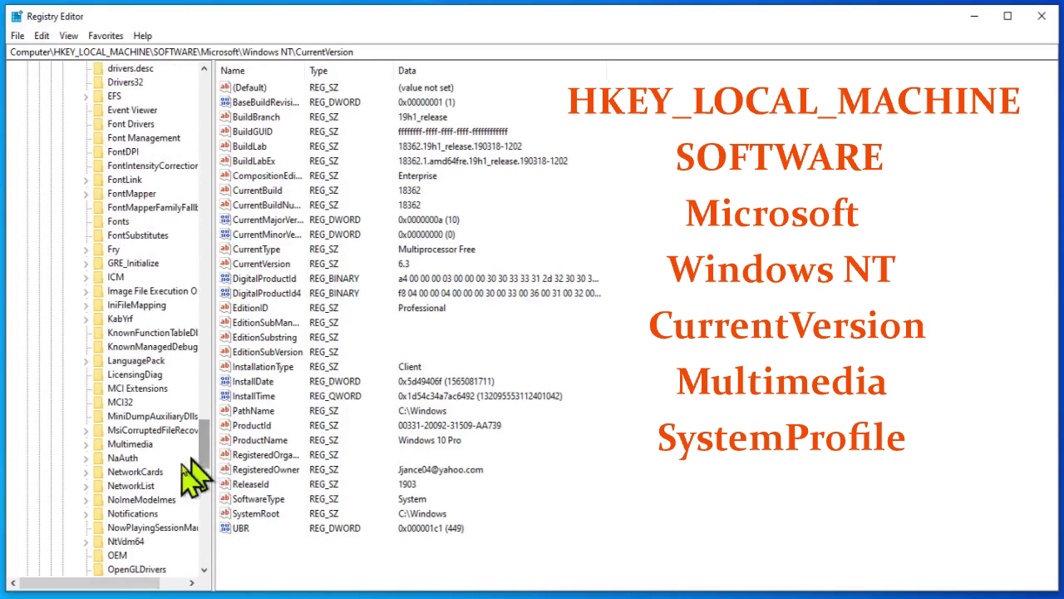
left_click(133, 447)
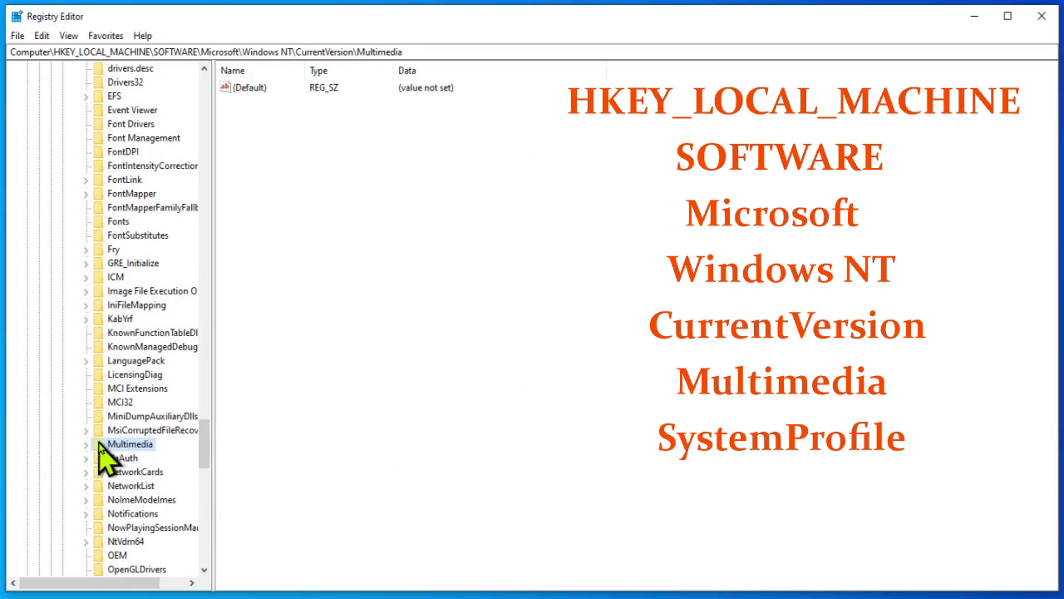
double_click(108, 446)
left_click(141, 458)
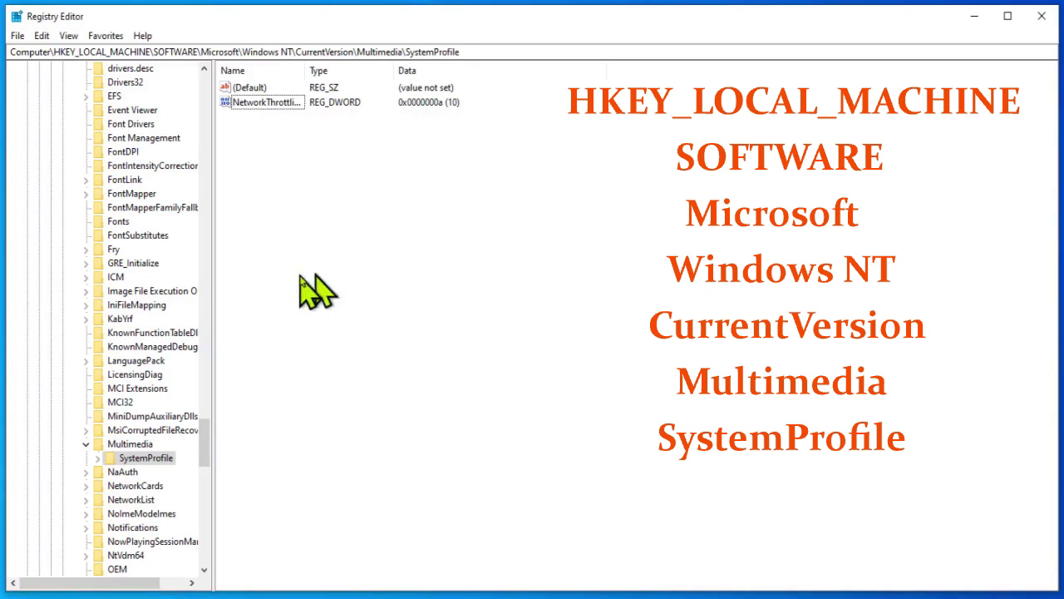
- Create a DWORD (32-bit) value named SystemResponsiveness in the SystemProfile key
right_click(434, 272)
mouse_move(484, 283)
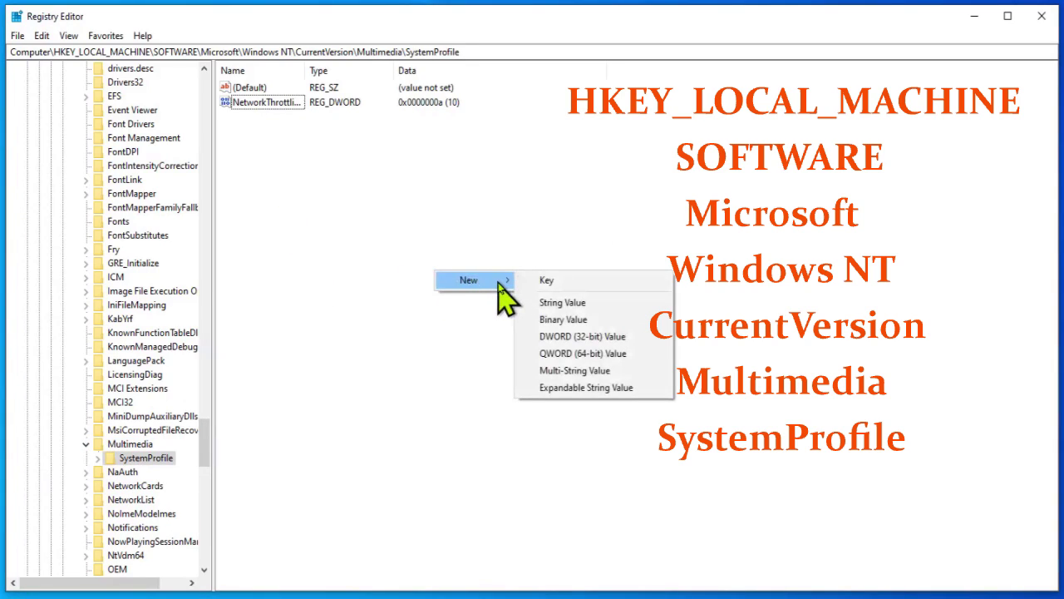
left_click(624, 336)
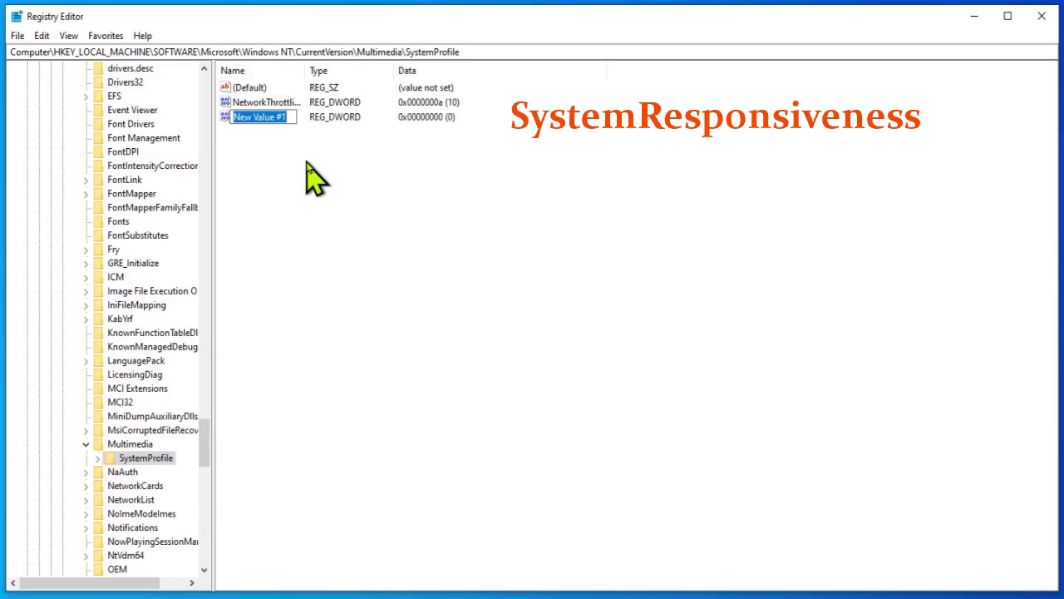
type("SystemResponsiveness")
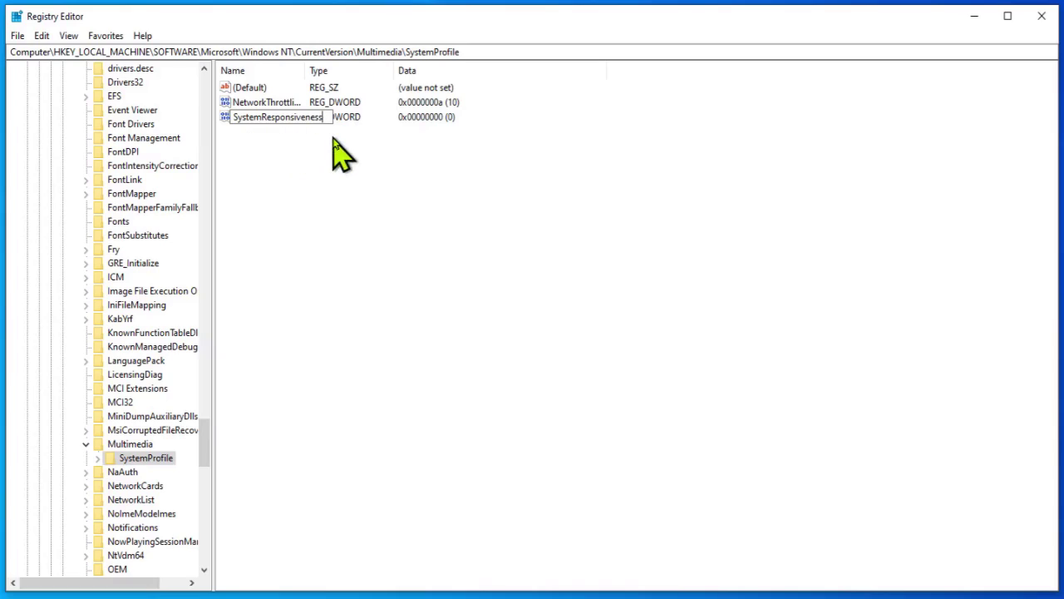
key("Return")
left_click(366, 175)
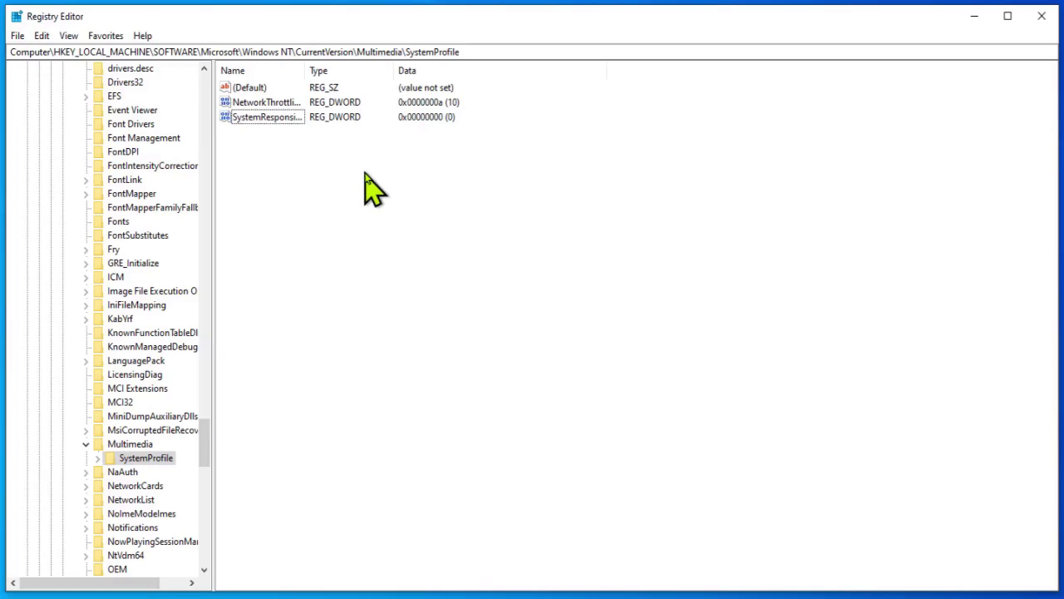
- Open the SystemResponsiveness value for editing and accept 0 as its hexadecimal value data
left_click(283, 117)
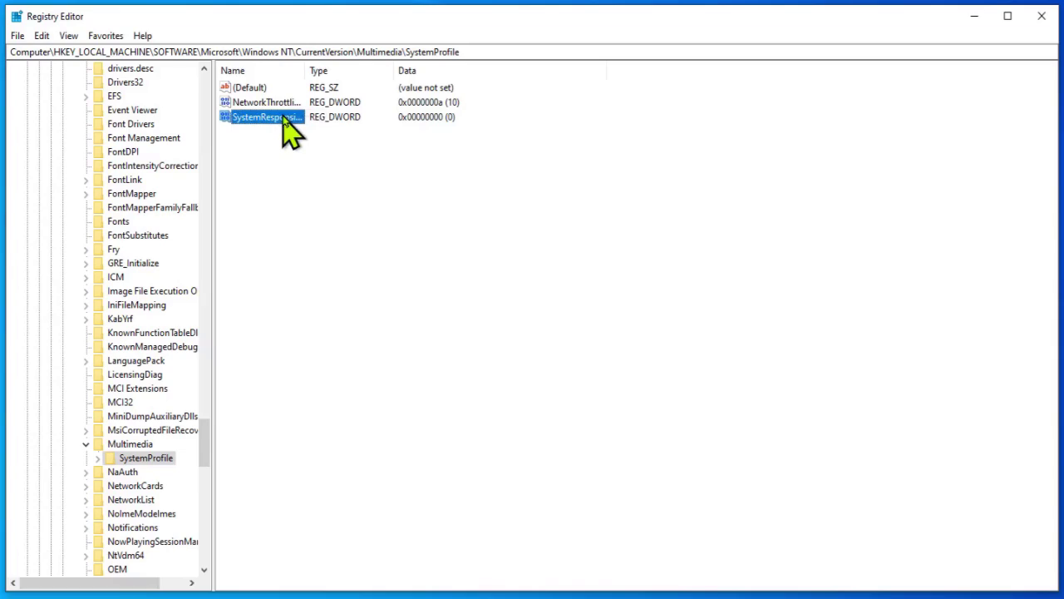
double_click(283, 117)
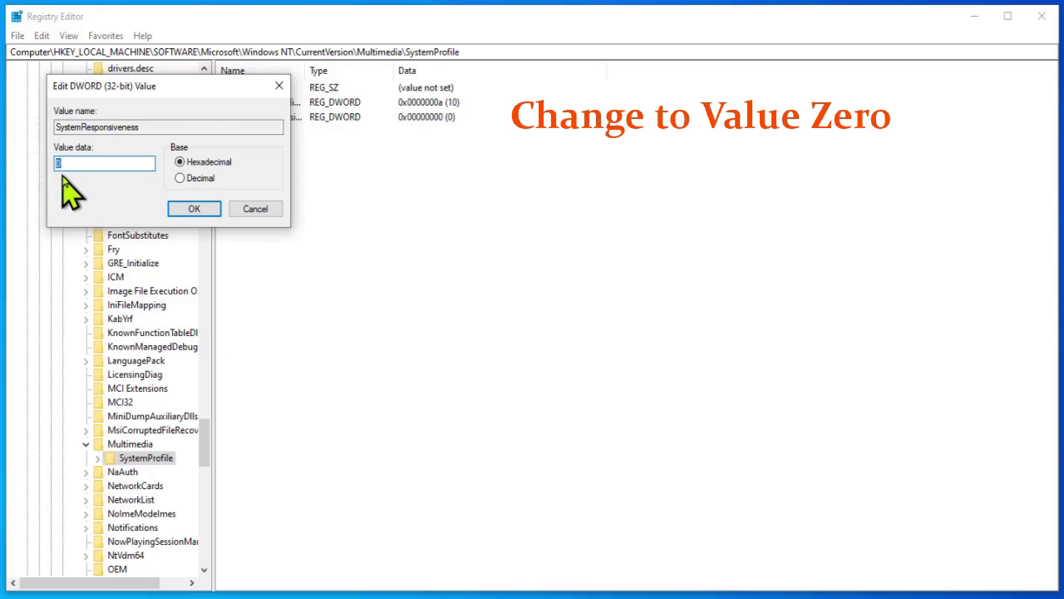
left_click(194, 209)
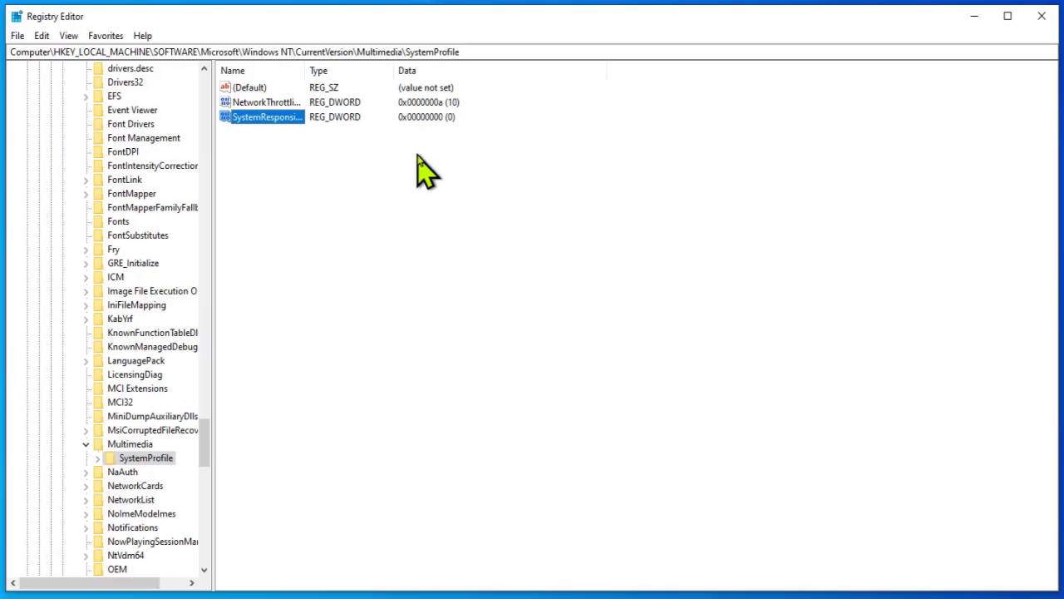
- Expand SystemProfile and its Tasks subkey, and open the Games key
double_click(133, 460)
left_click(118, 473)
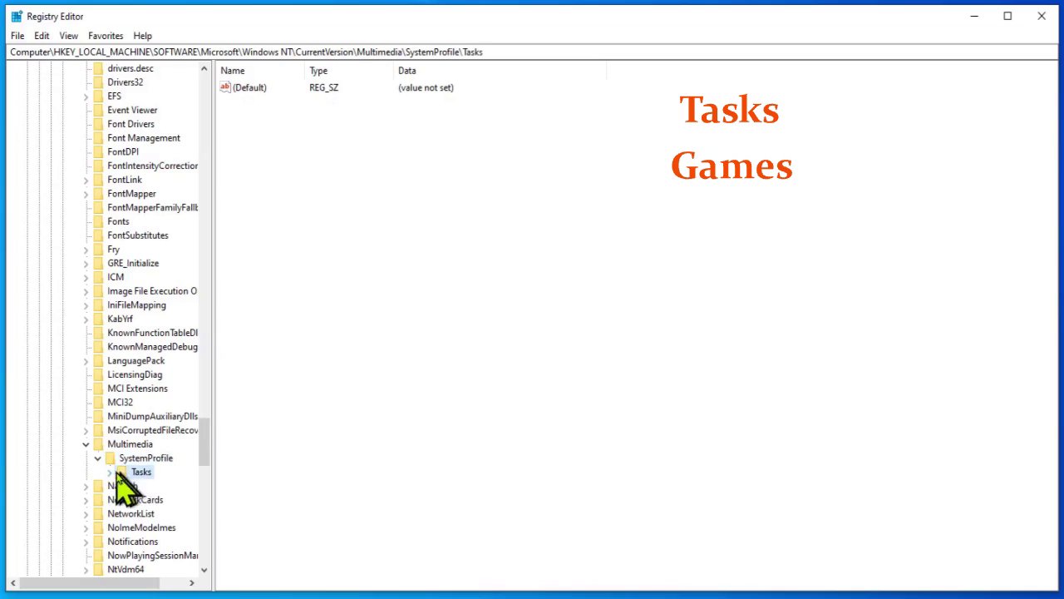
double_click(143, 474)
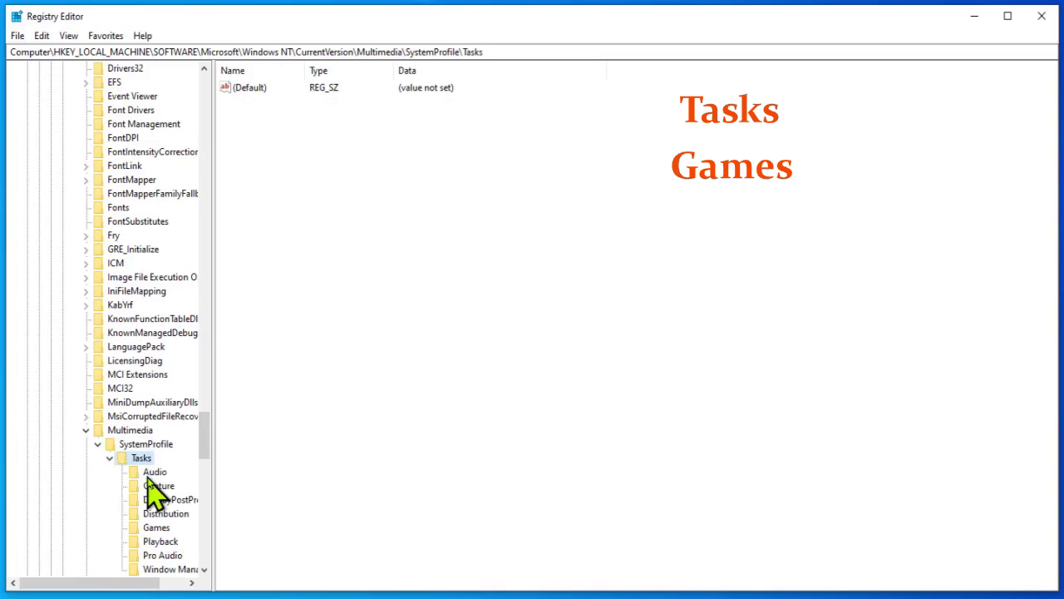
scroll(204, 454, "down", 6)
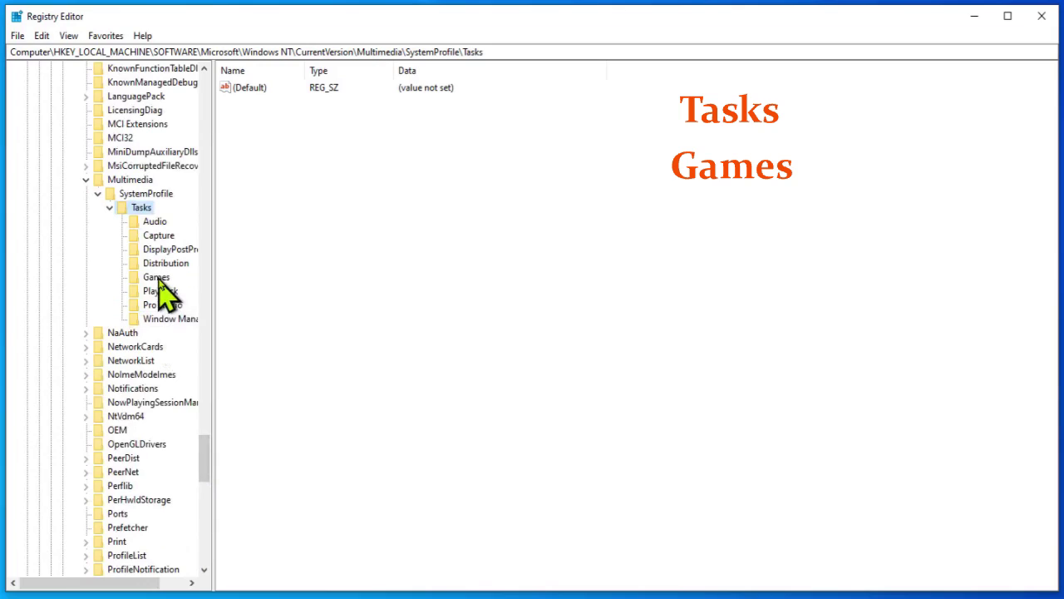
left_click(161, 280)
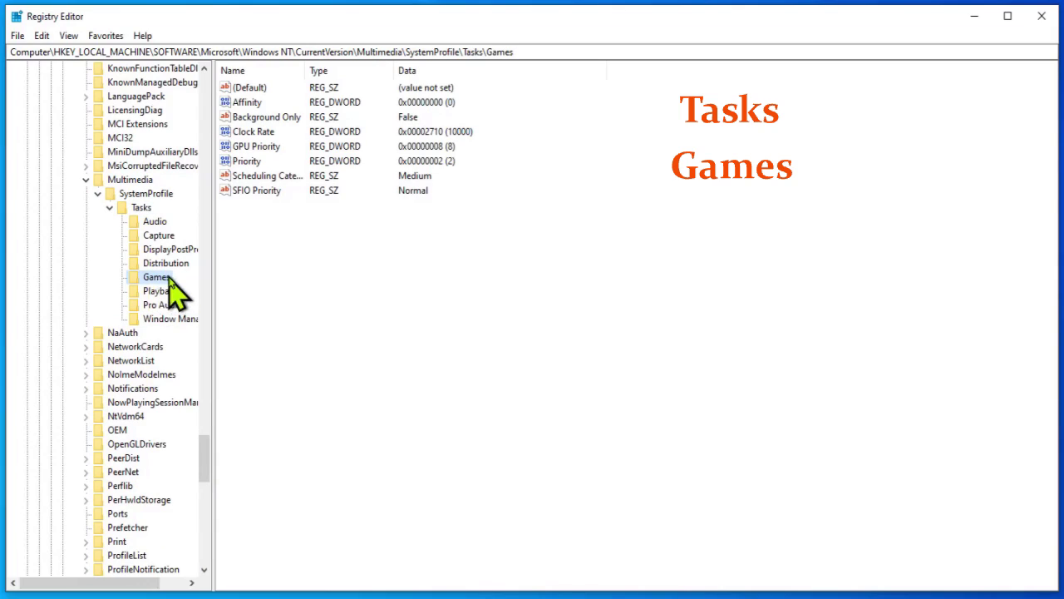
- Set the Games key's Priority value to 6 and accept 8 for GPU Priority
double_click(249, 161)
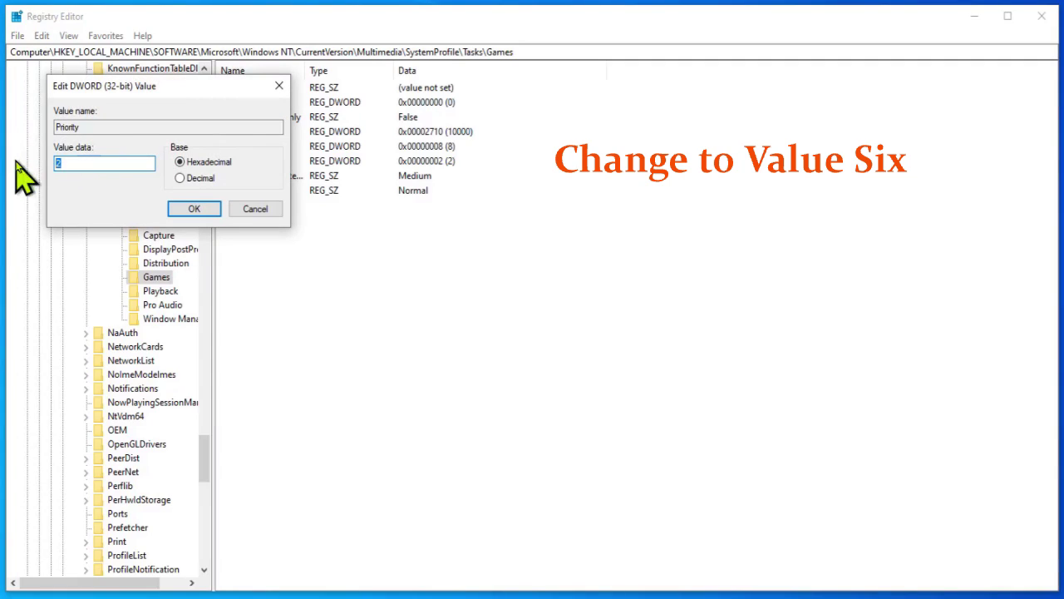
type("6")
left_click(191, 211)
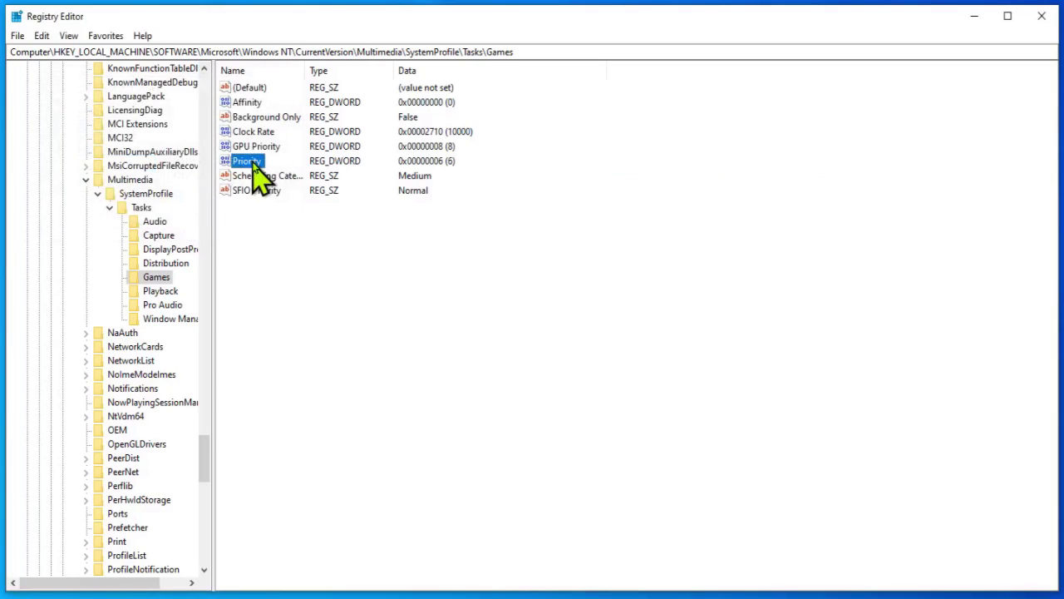
double_click(267, 150)
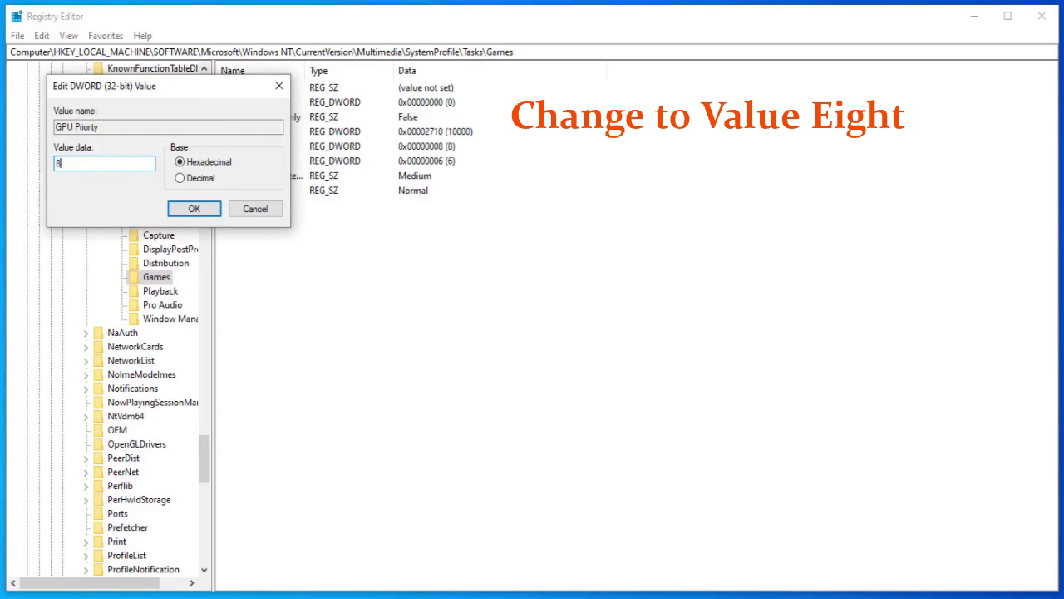
left_click(194, 209)
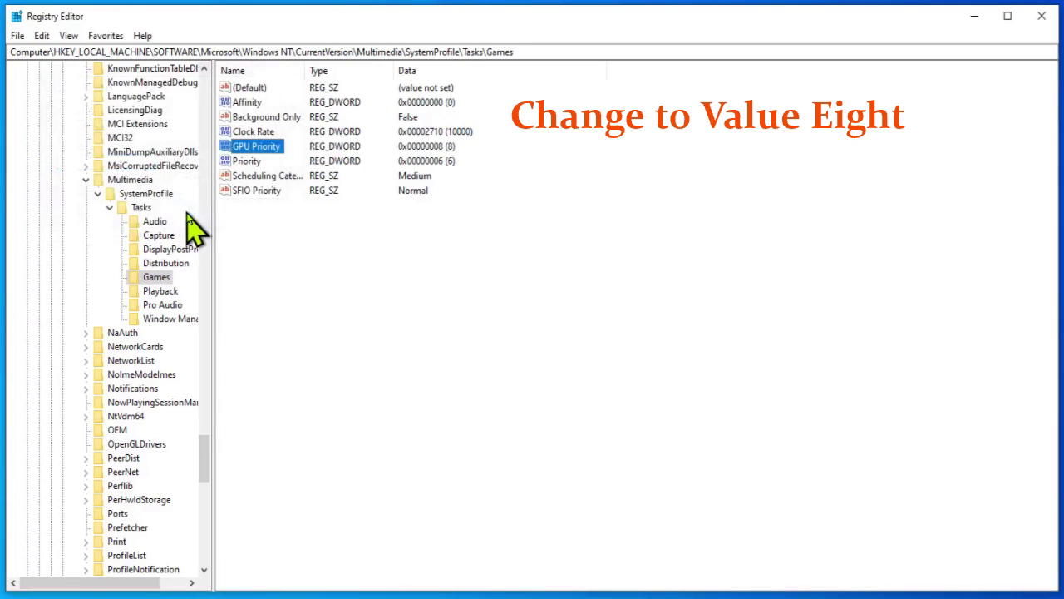
- Set the Games key's Scheduling Category to High and close the Registry Editor
left_click(274, 177)
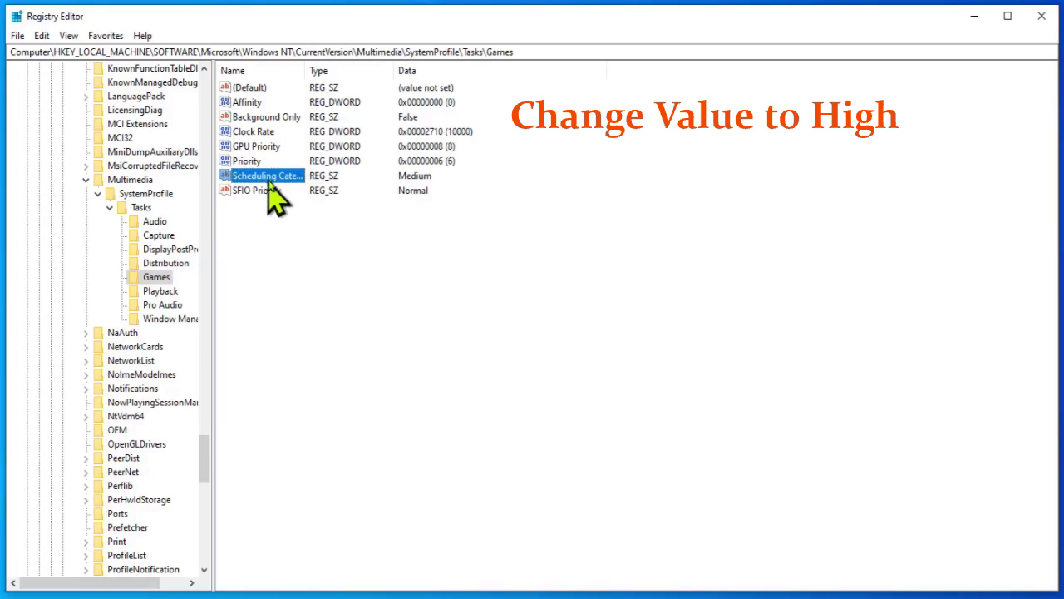
double_click(268, 180)
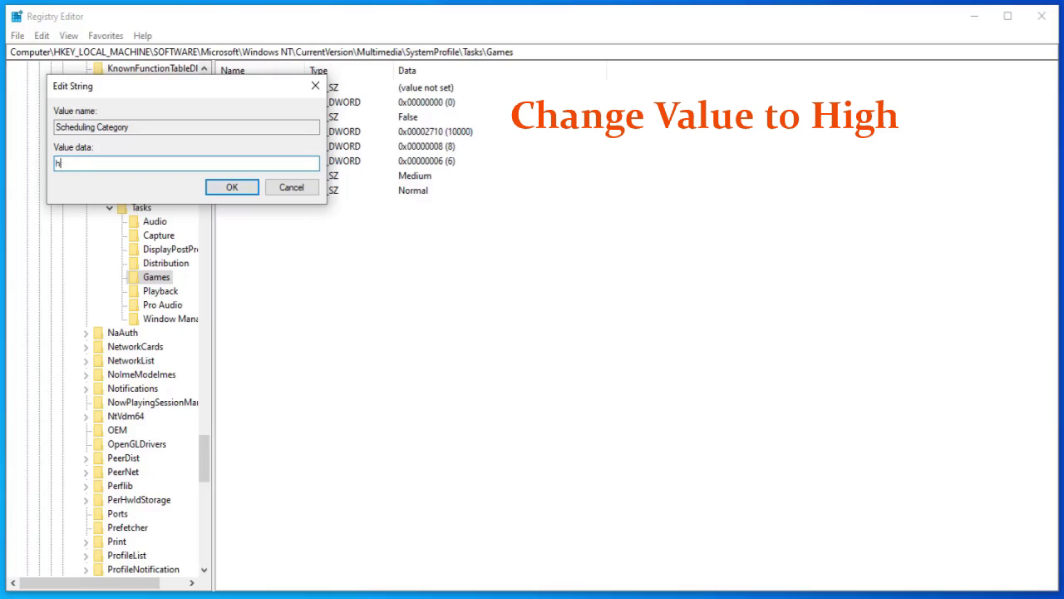
type("High")
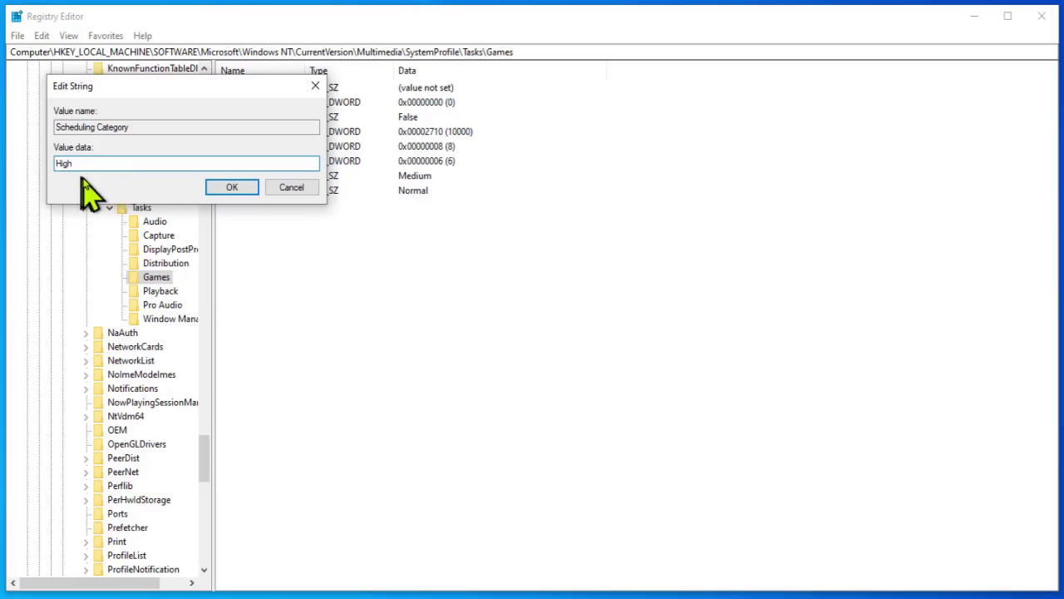
left_click(242, 189)
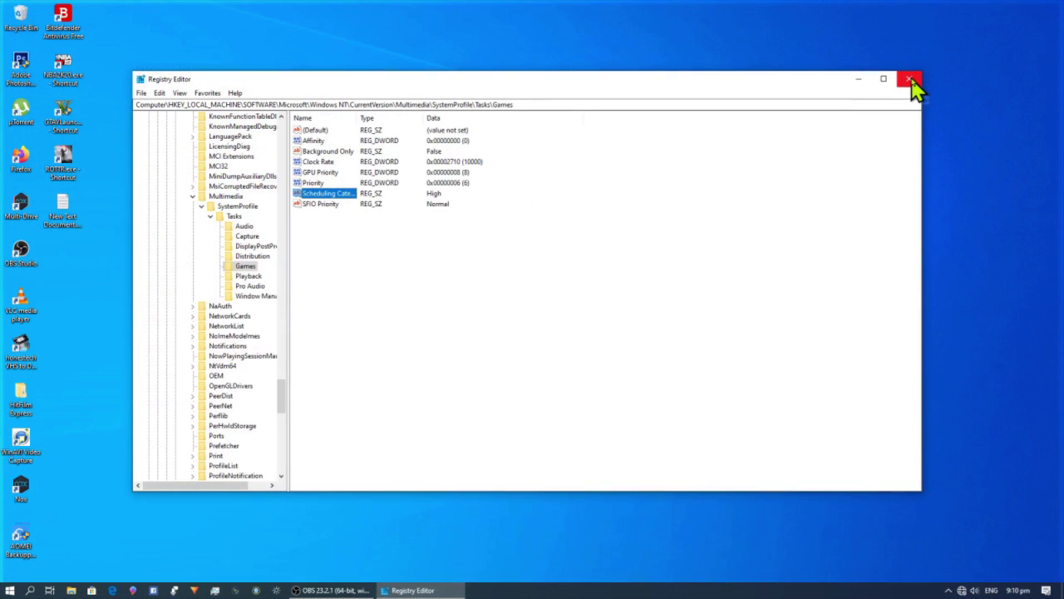
left_click(911, 81)
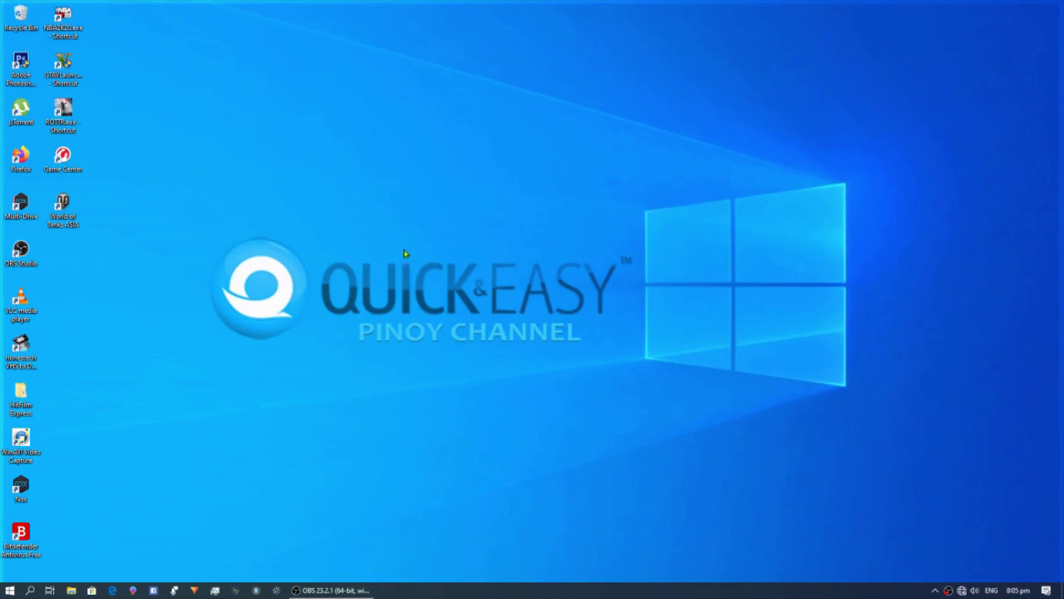
- Open AMD Radeon Settings from the desktop and restore all its settings to factory defaults
right_click(486, 190)
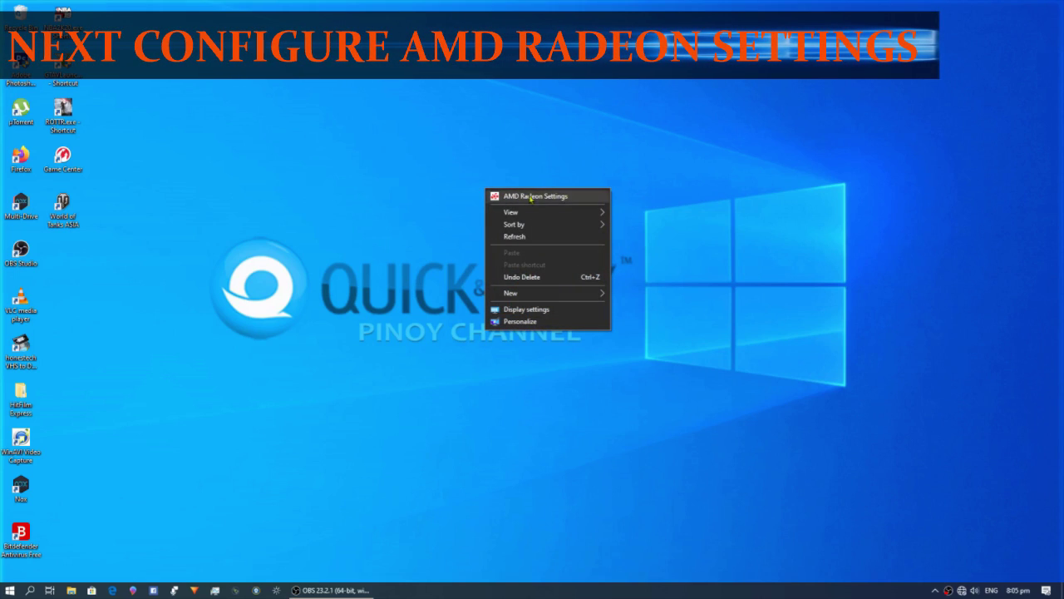
left_click(589, 197)
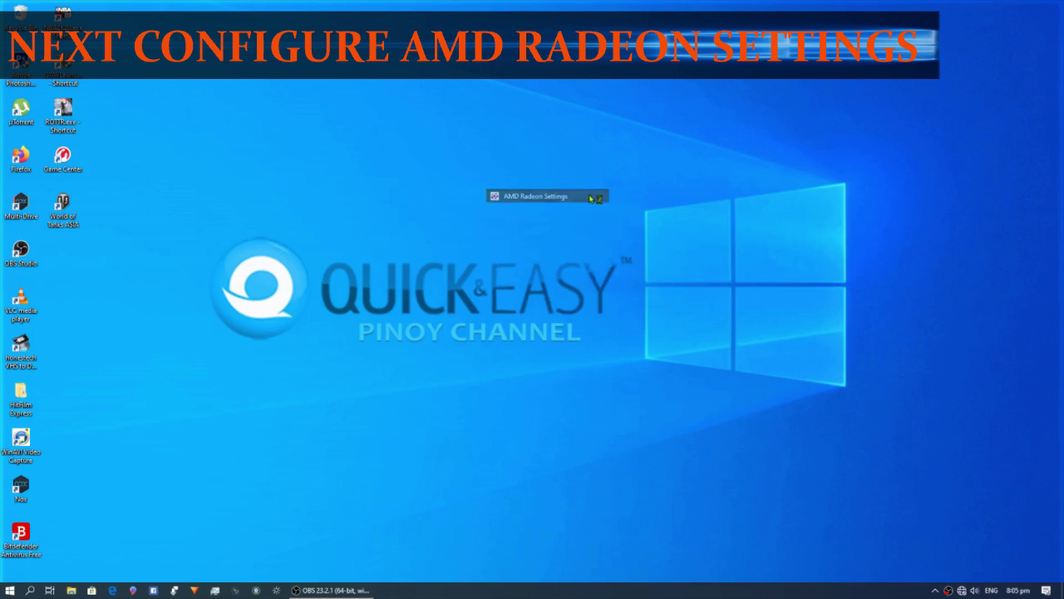
left_click_drag(645, 244, 420, 164)
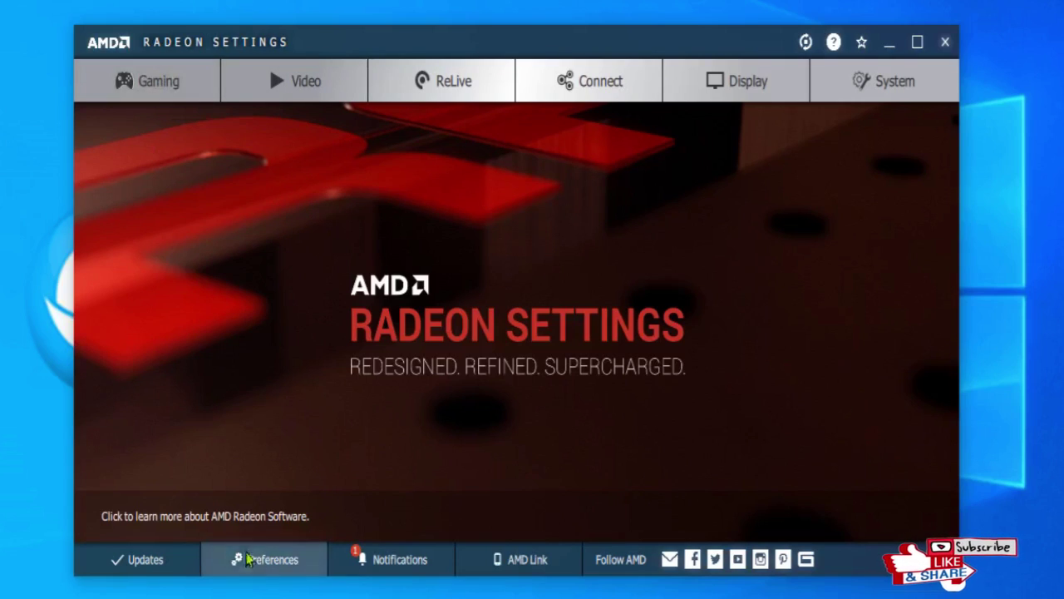
left_click(248, 563)
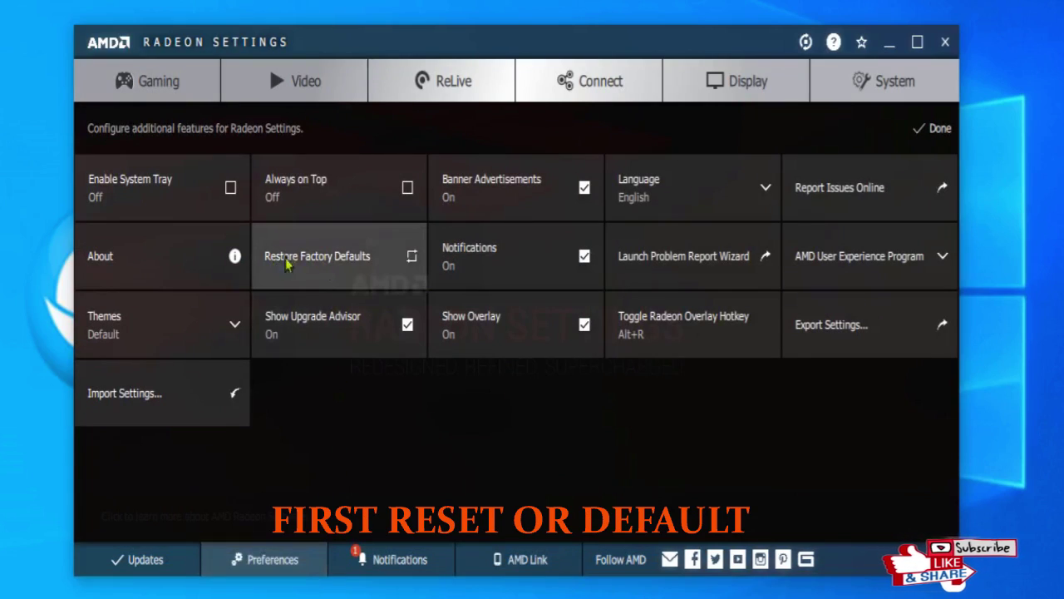
left_click(399, 261)
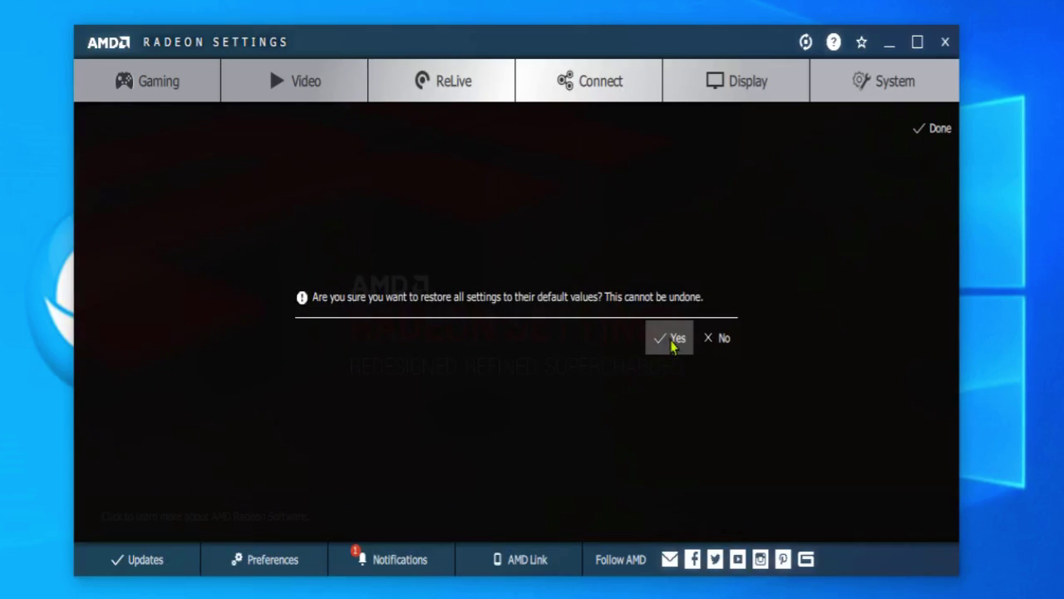
left_click(671, 346)
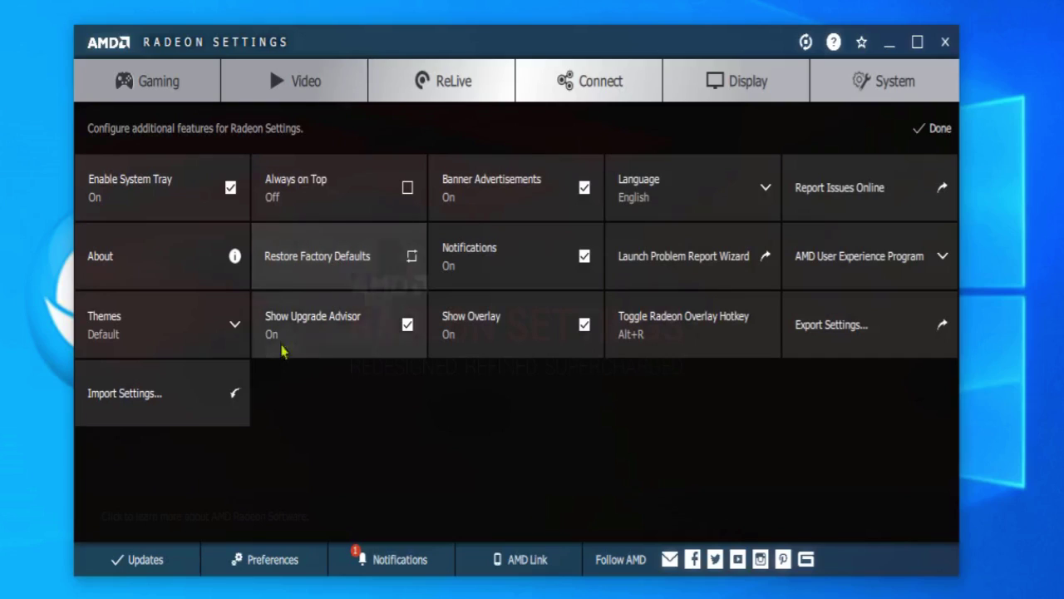
- View the Radeon software's update status, and open the Global Settings profile for gaming
left_click(145, 562)
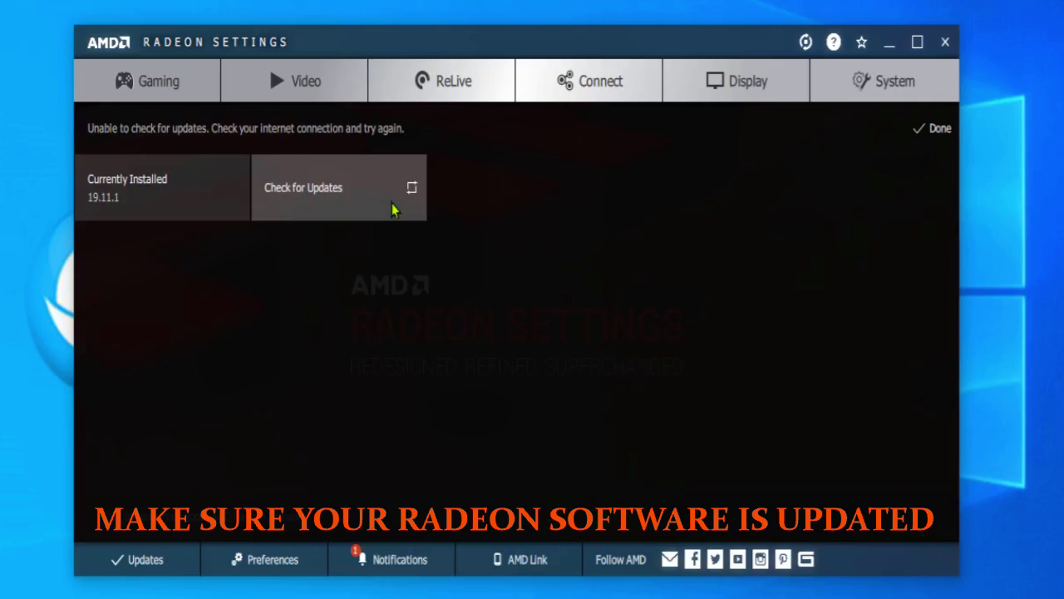
left_click(173, 83)
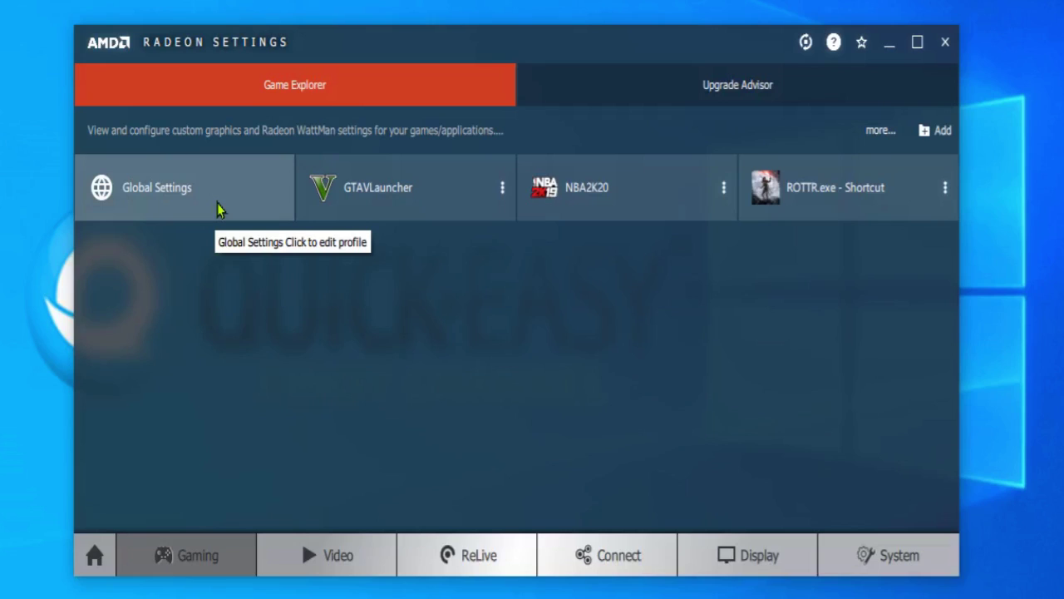
left_click(218, 209)
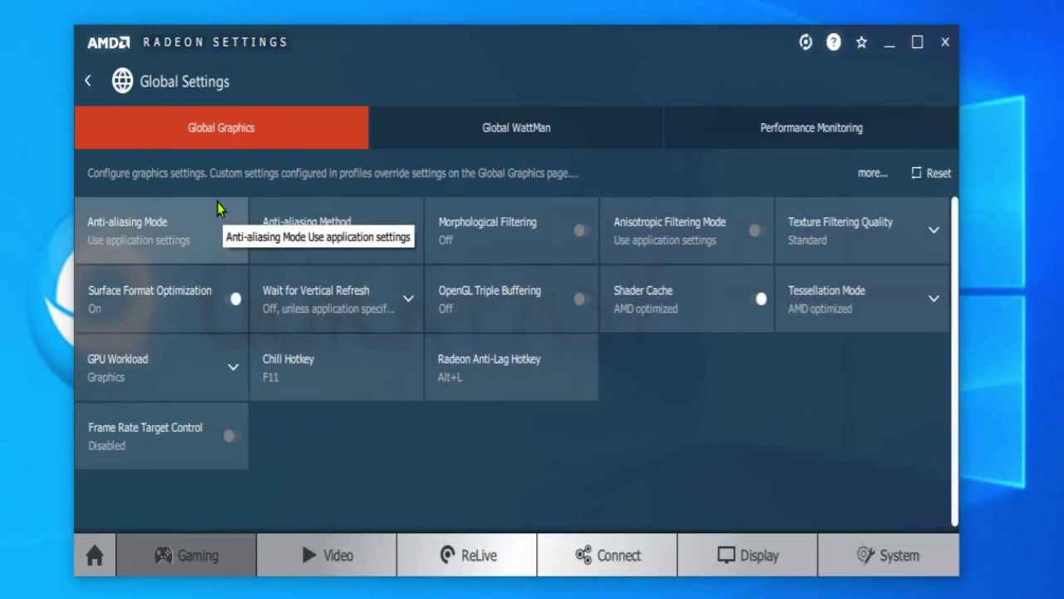
- Set Anti-aliasing Mode to Override application settings, with level 2X and the Adaptive multisampling method
left_click(145, 241)
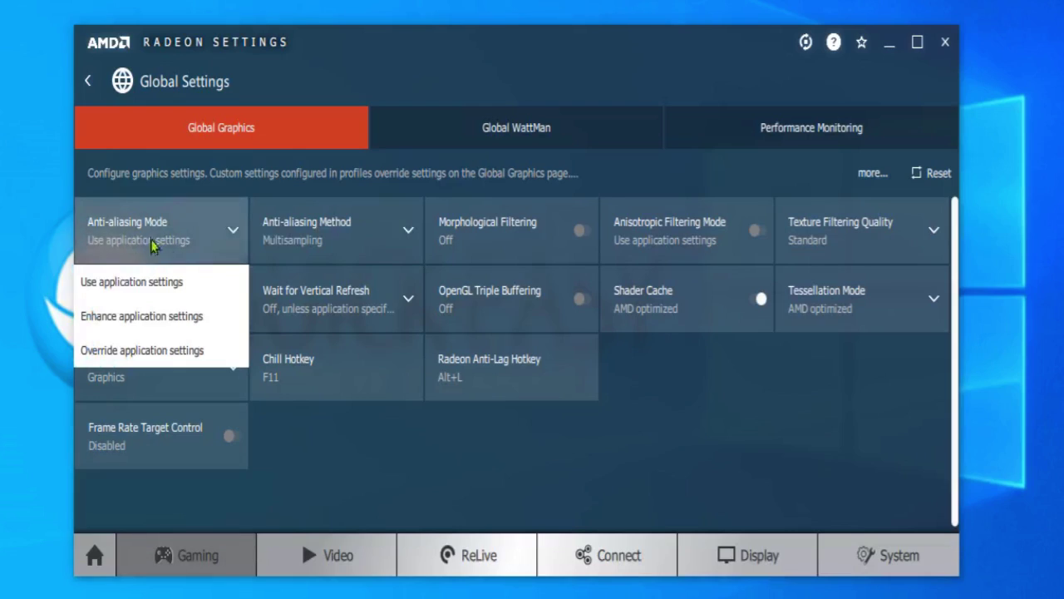
left_click(215, 352)
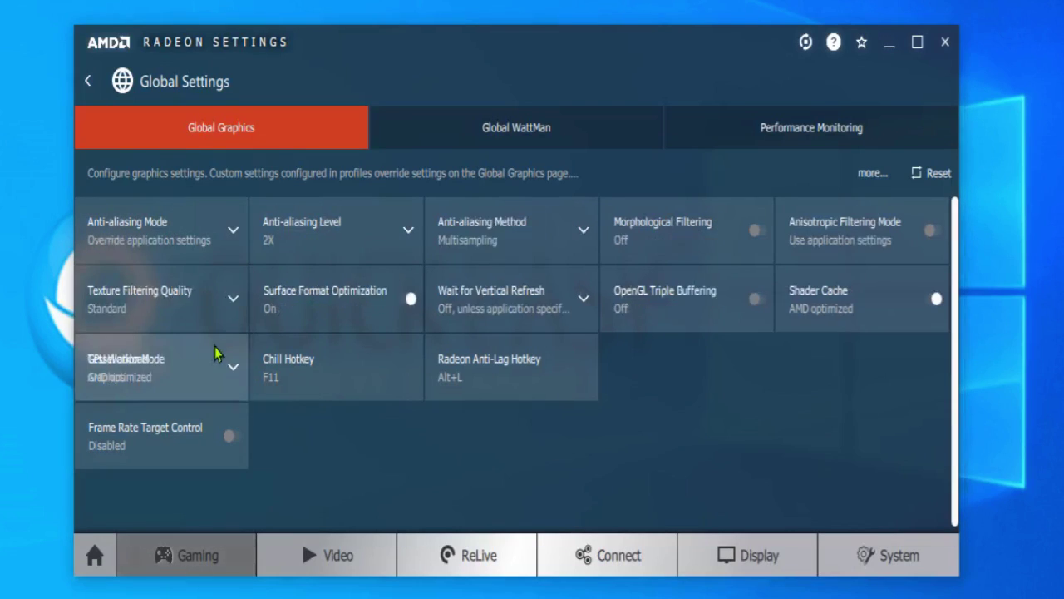
left_click(403, 236)
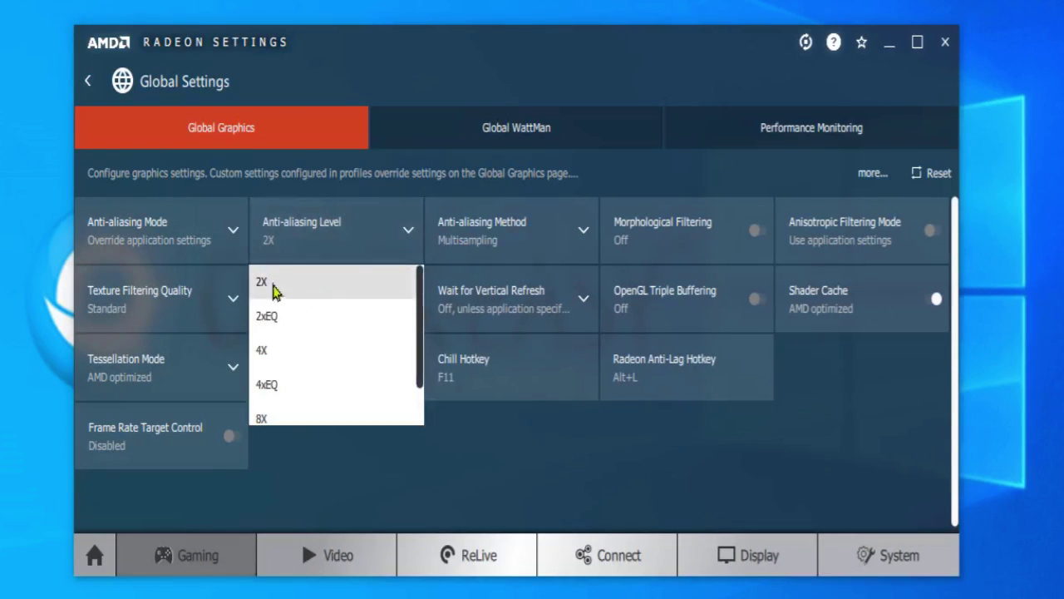
left_click(320, 291)
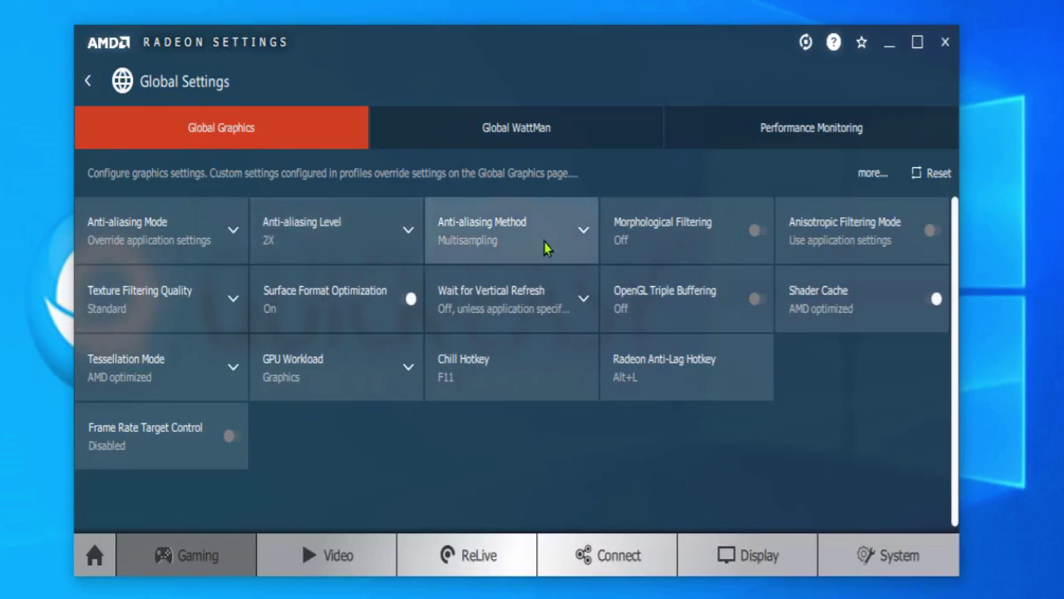
left_click(584, 233)
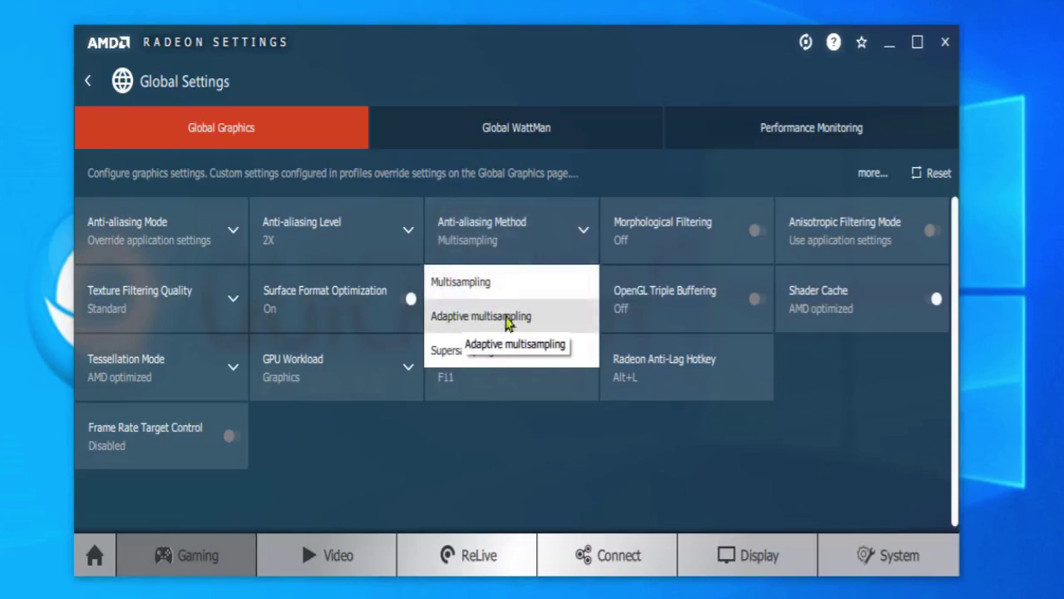
left_click(549, 320)
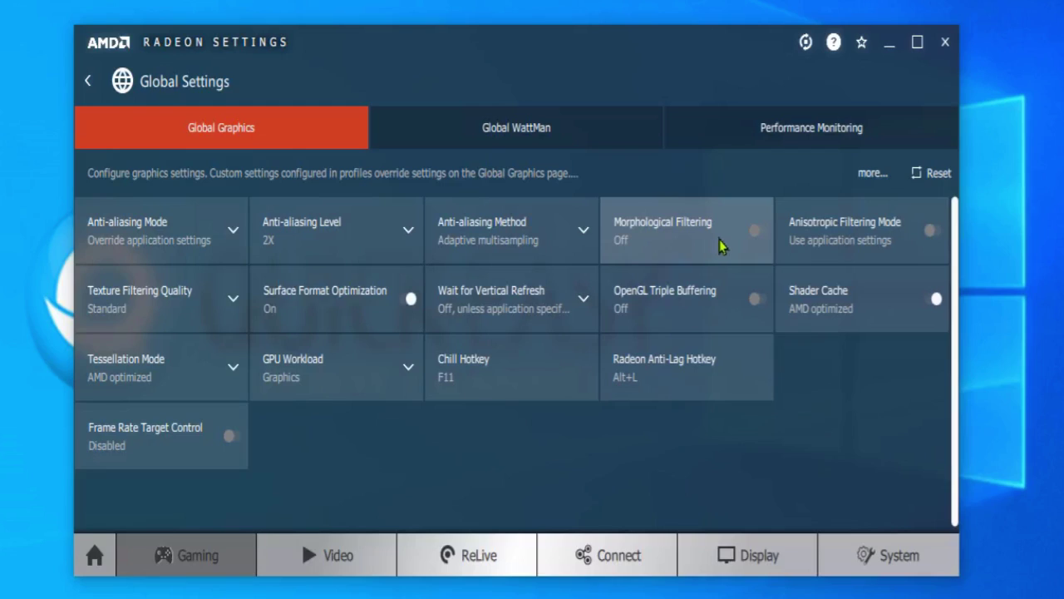
- Turn on Morphological Filtering and override the application's anisotropic filtering with level 2x
left_click(756, 235)
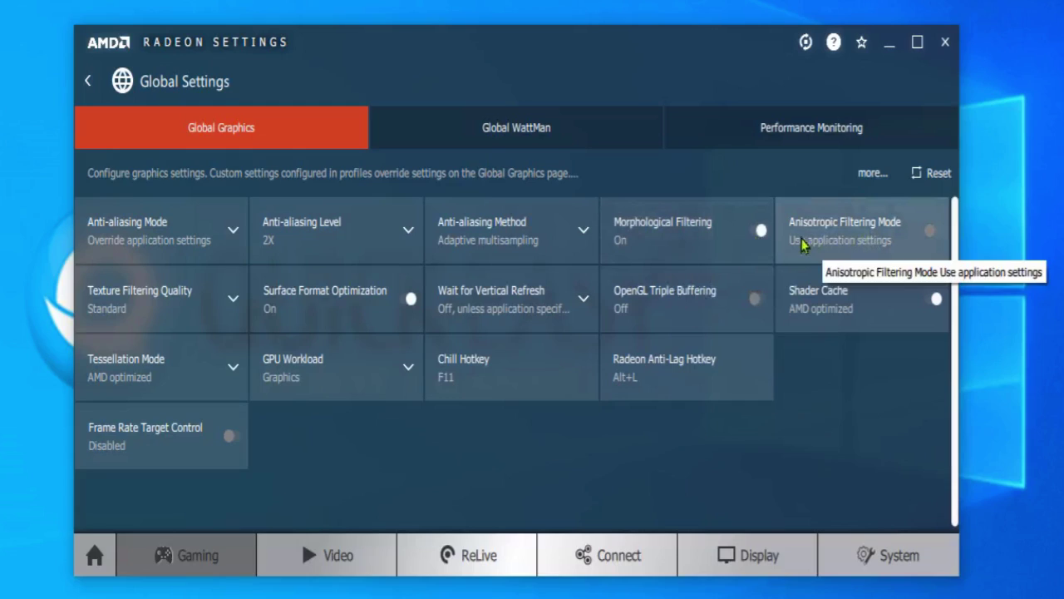
left_click(934, 239)
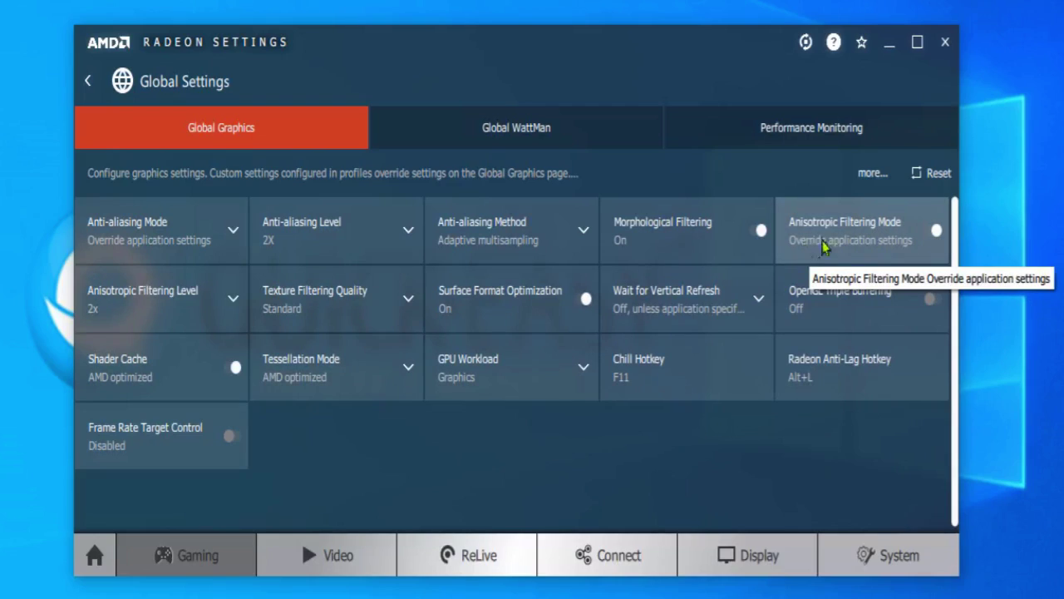
left_click(226, 301)
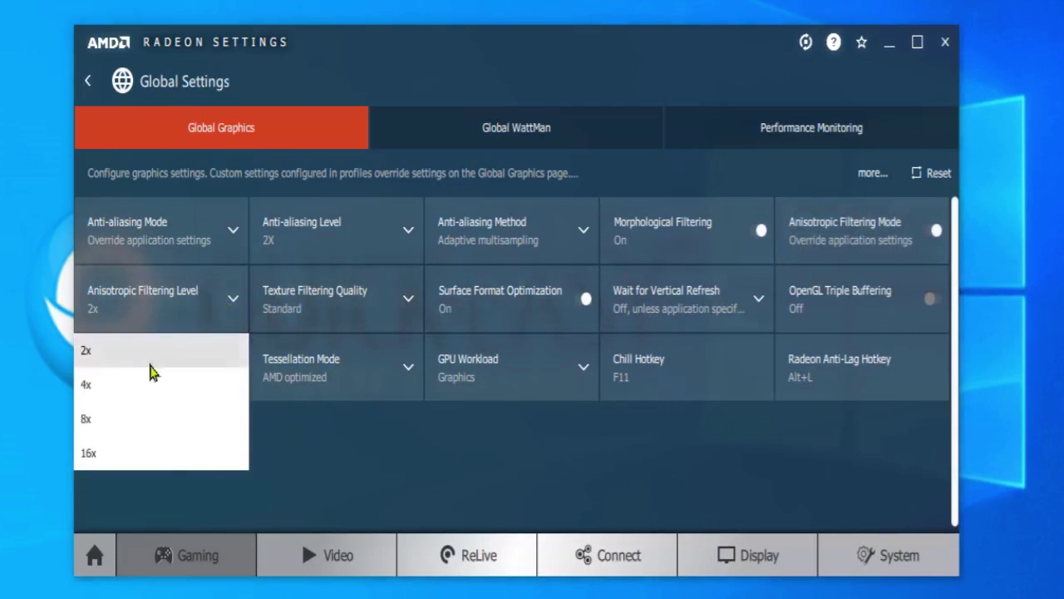
left_click(166, 357)
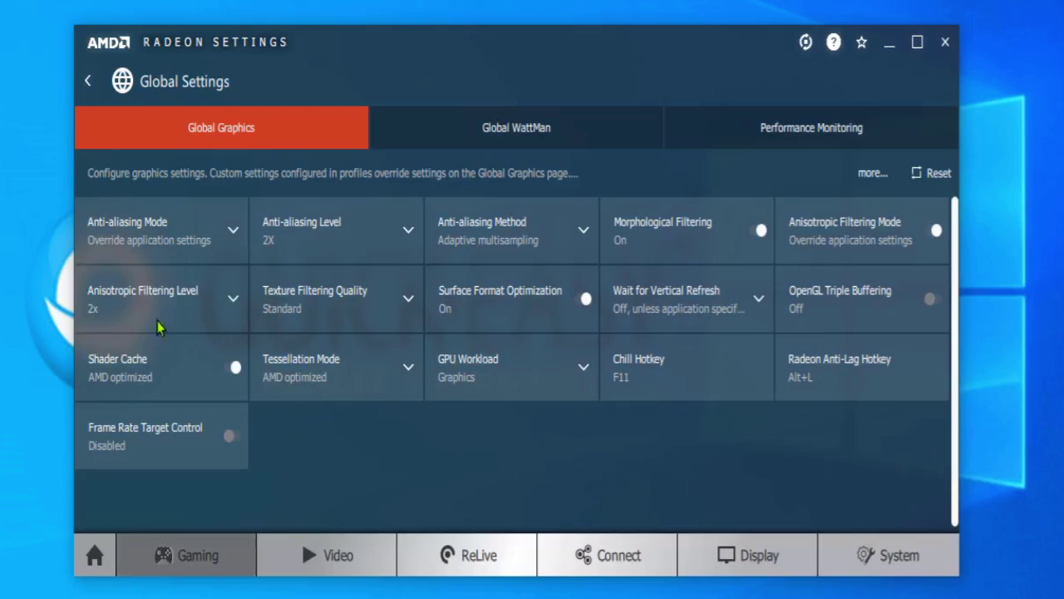
- Set Texture Filtering Quality to Performance and turn on OpenGL Triple Buffering
left_click(407, 301)
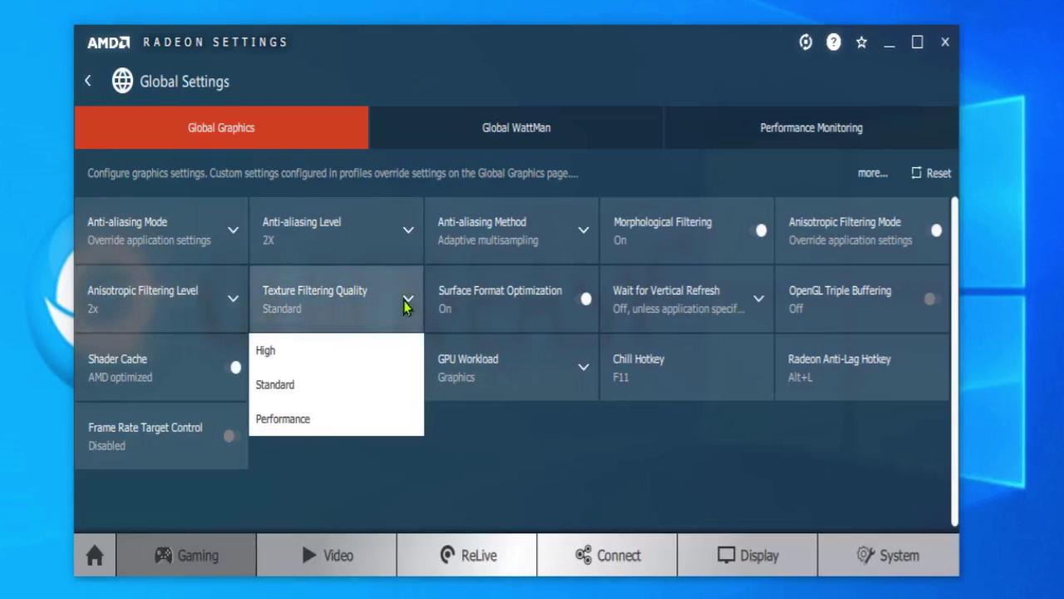
left_click(314, 429)
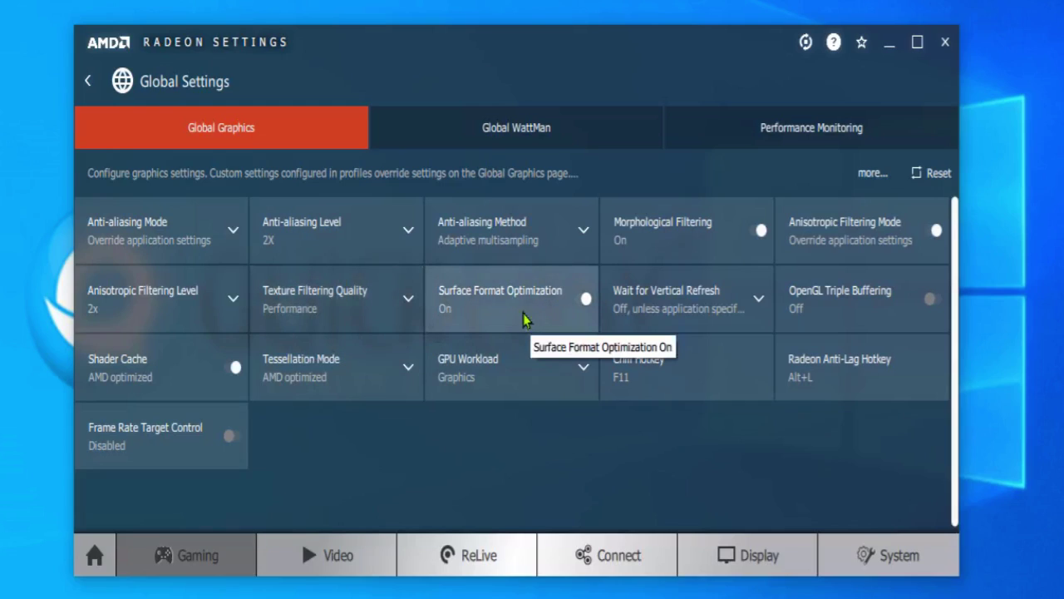
left_click(583, 302)
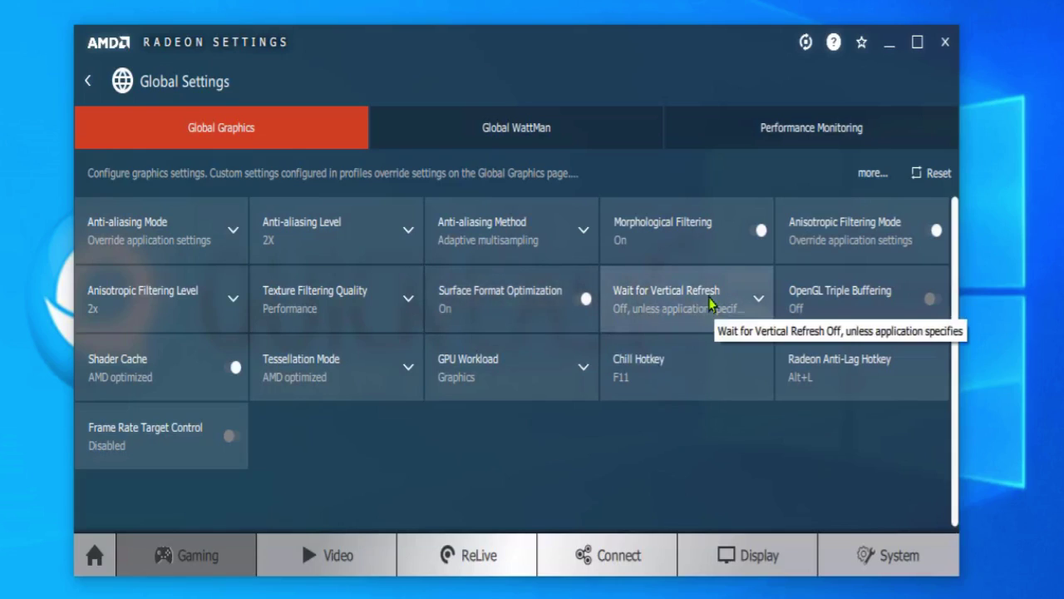
left_click(932, 301)
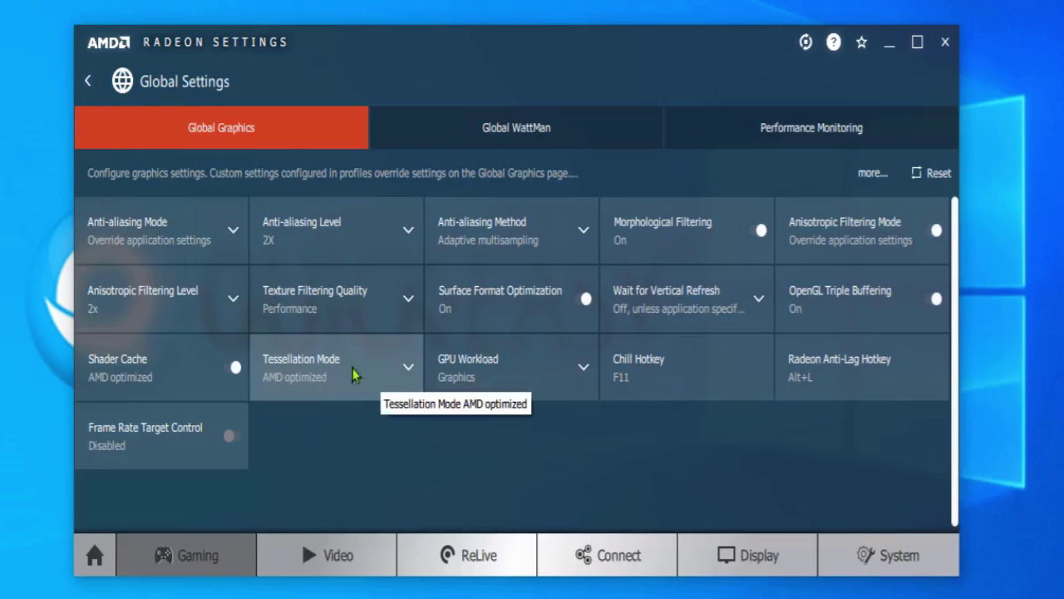
- Set Tessellation Mode to Override application settings with a maximum level of 2x, and choose Graphics for GPU Workload
left_click(408, 368)
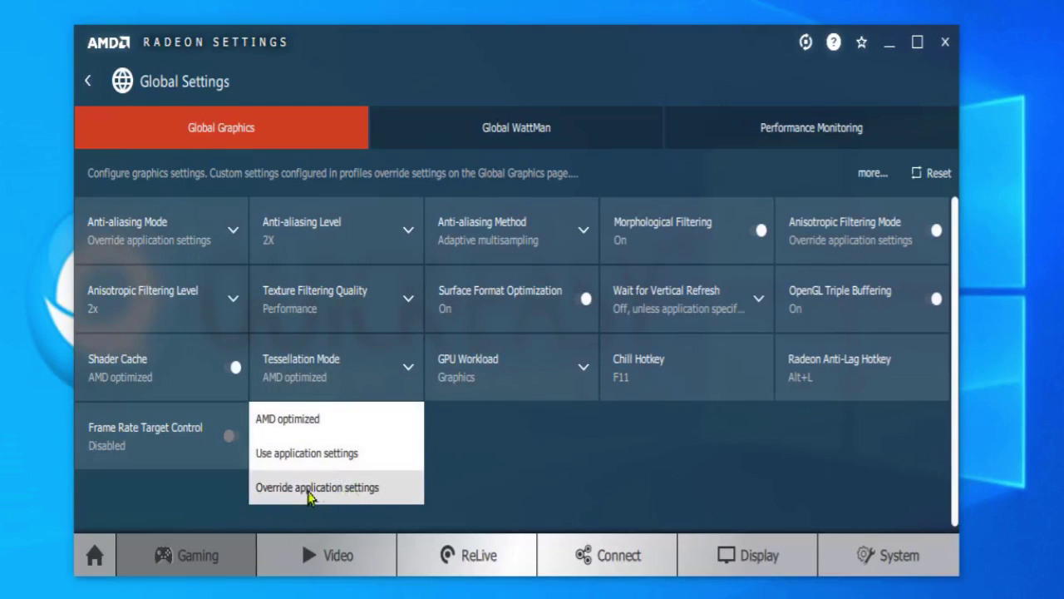
left_click(378, 496)
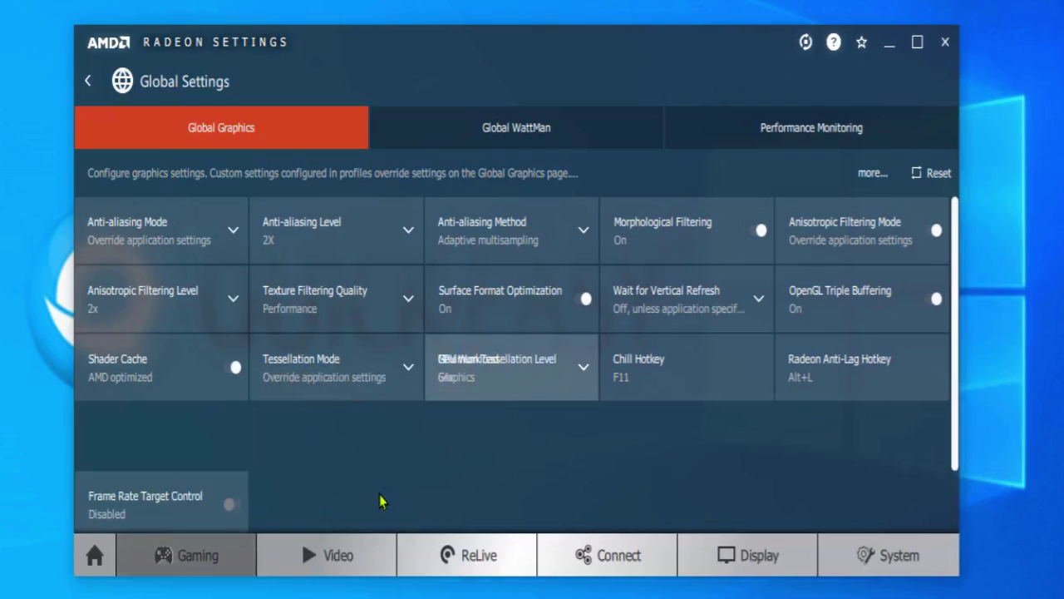
left_click(582, 368)
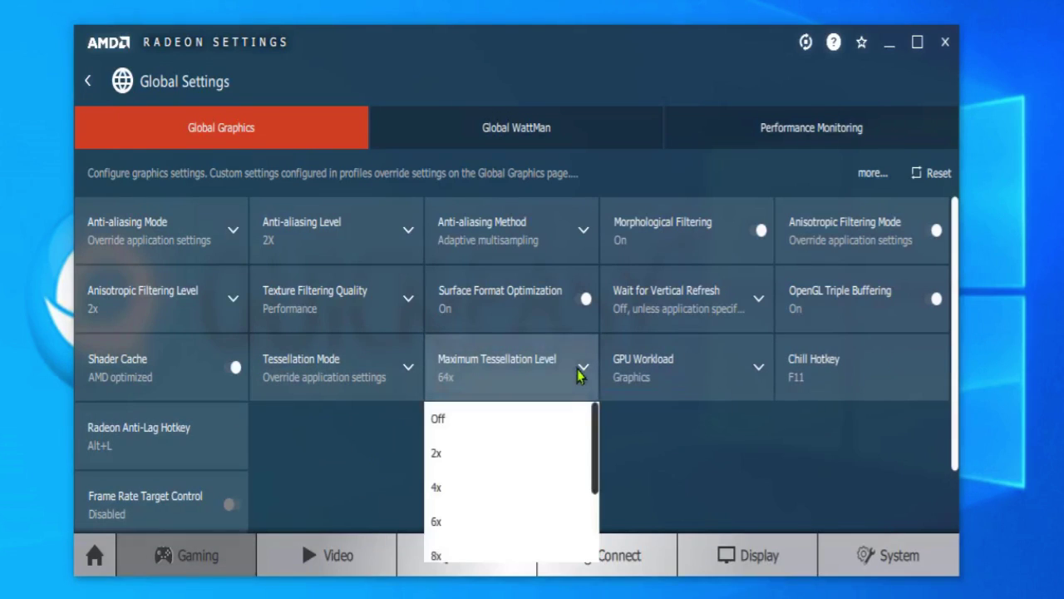
left_click(452, 460)
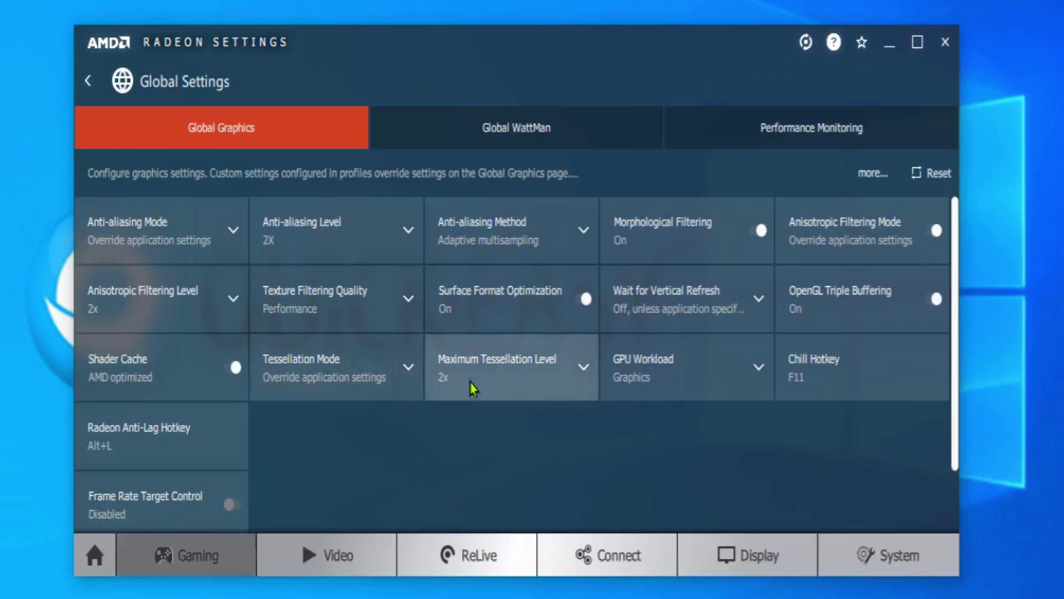
left_click(679, 391)
left_click(670, 418)
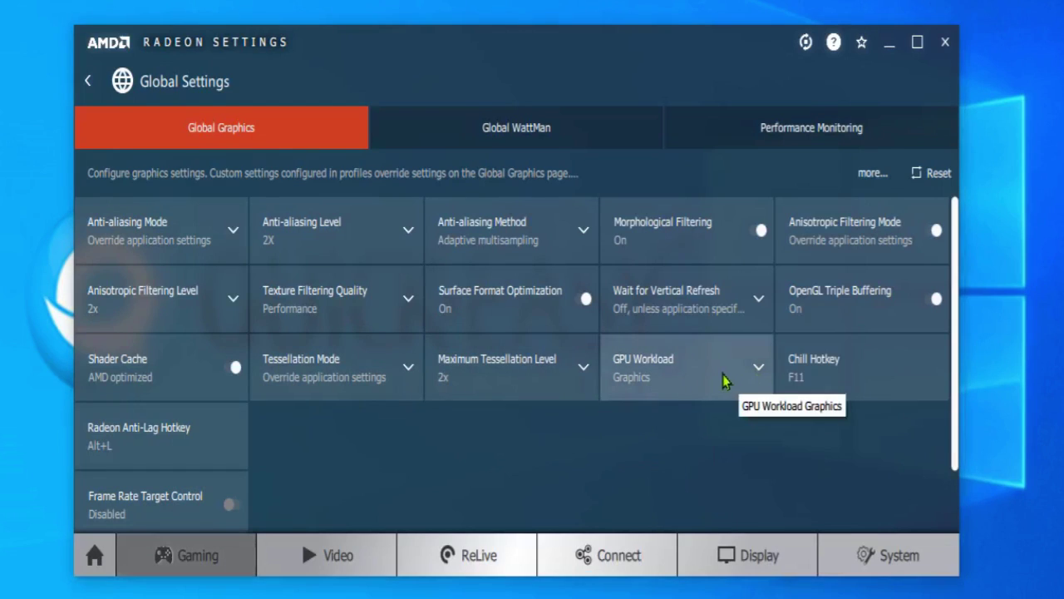
- Review the remaining global graphics options, the Global WattMan warning and the Performance Monitoring settings
scroll(397, 445, "down", 2)
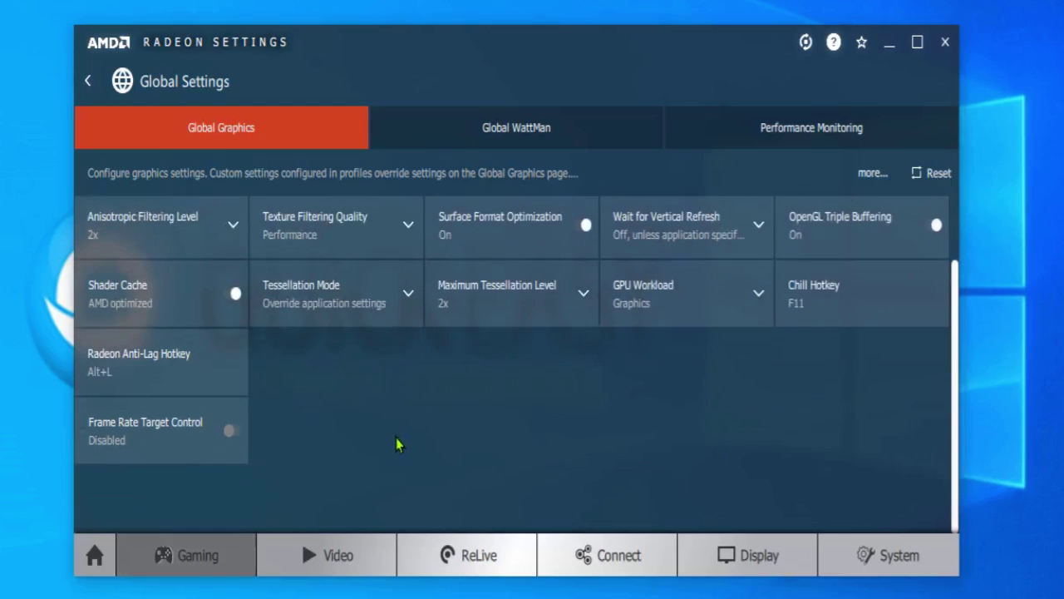
scroll(341, 404, "up", 2)
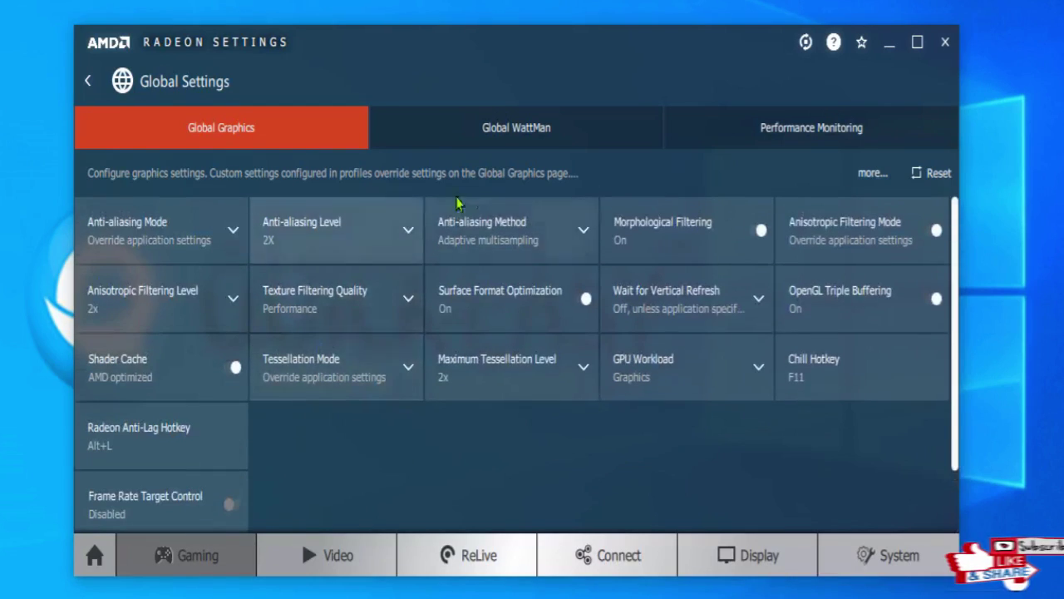
left_click(586, 123)
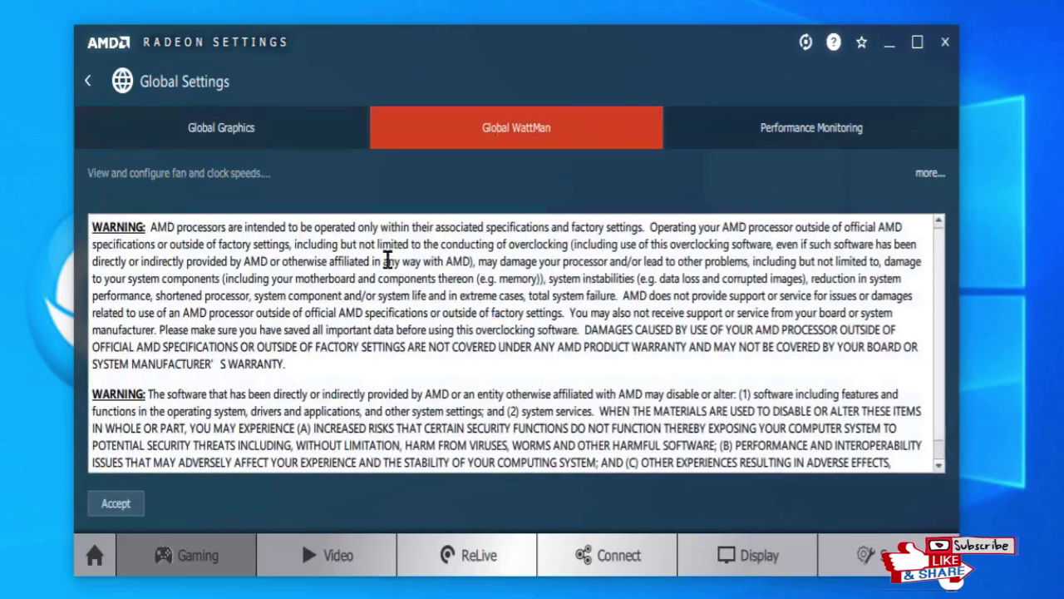
scroll(191, 287, "down", 1)
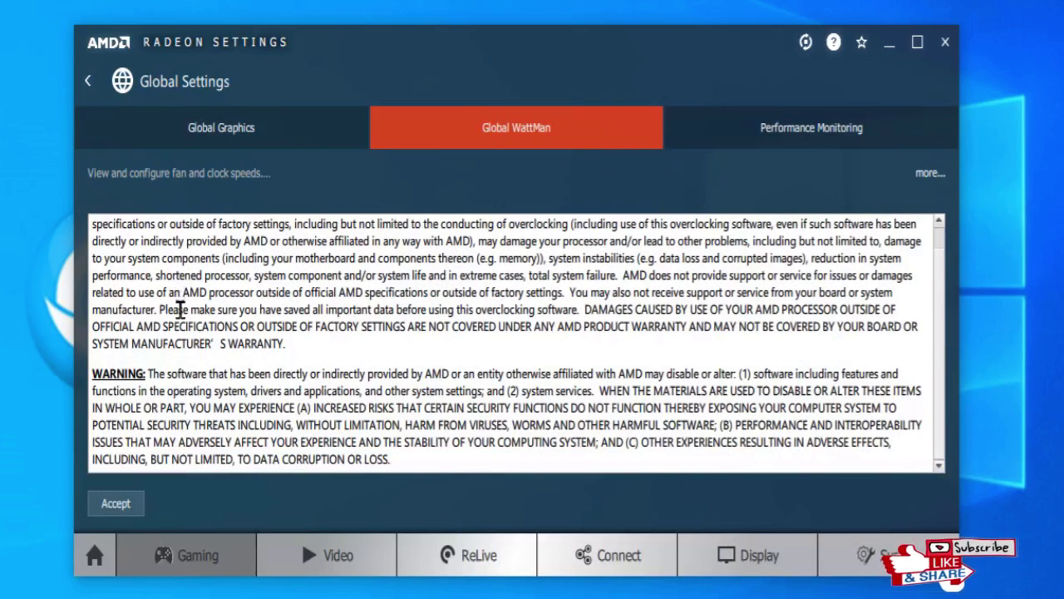
left_click(795, 131)
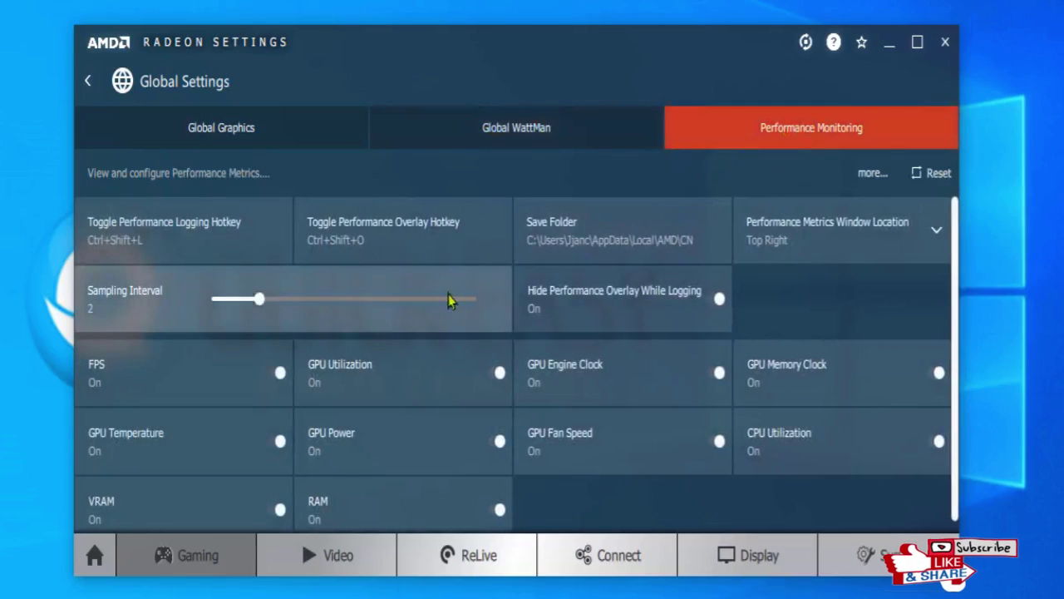
- Turn on Radeon Anti-Lag in the GTAVLauncher game profile
left_click(88, 81)
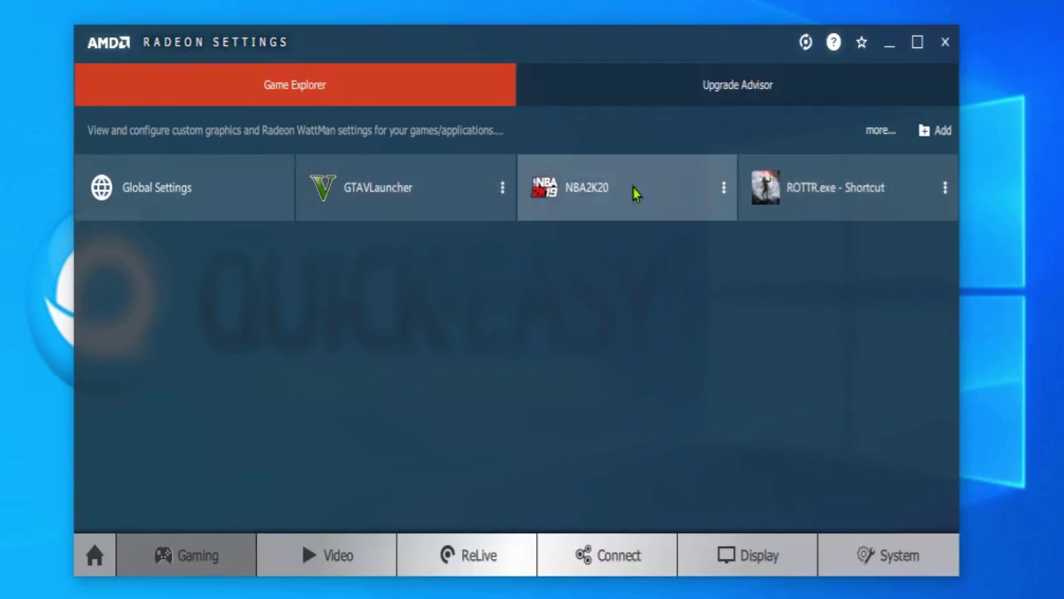
left_click(407, 203)
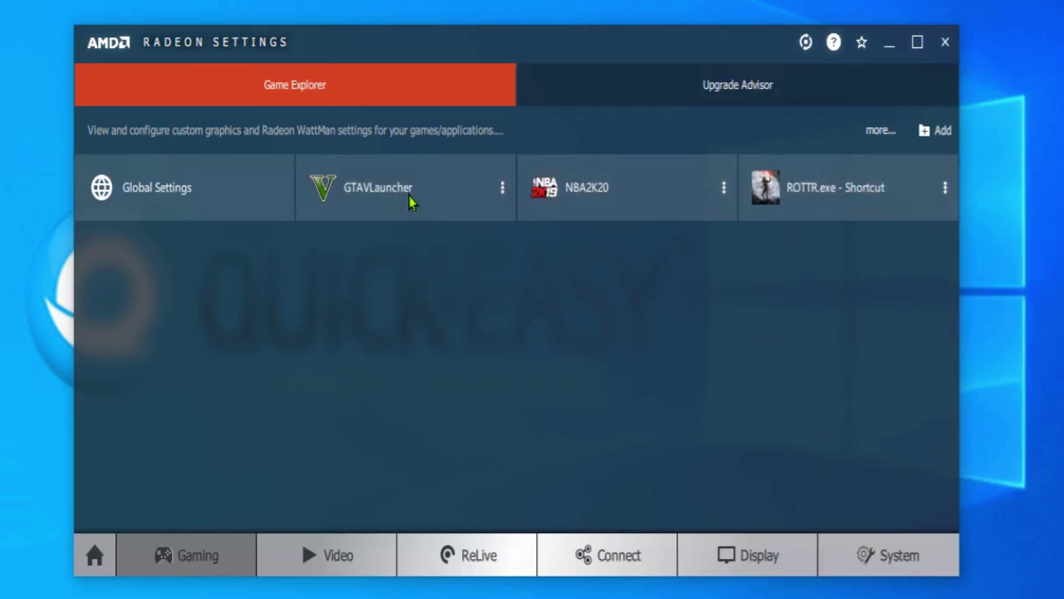
scroll(391, 457, "down", 3)
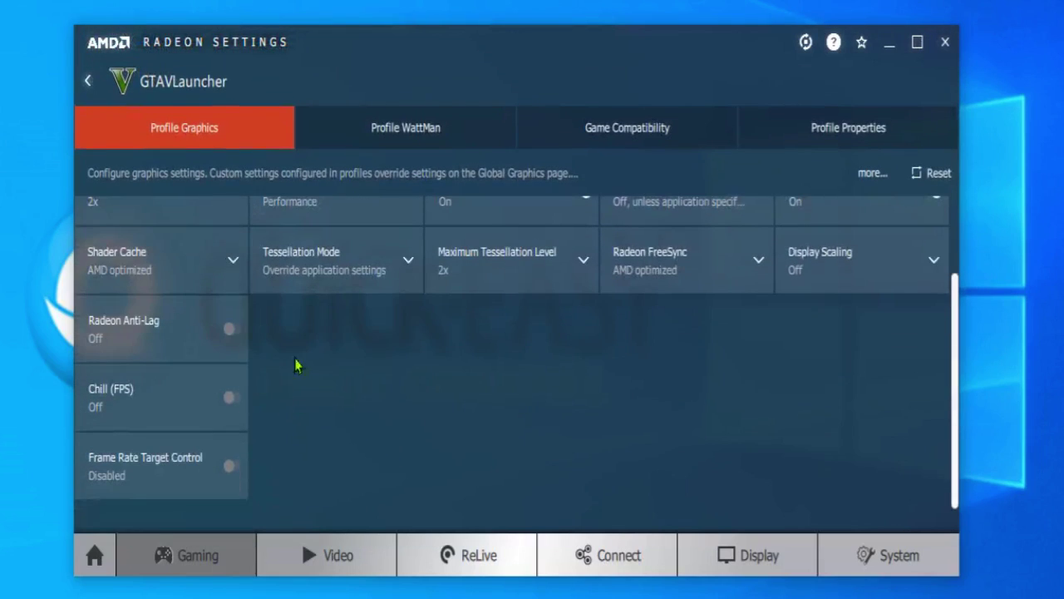
left_click(233, 331)
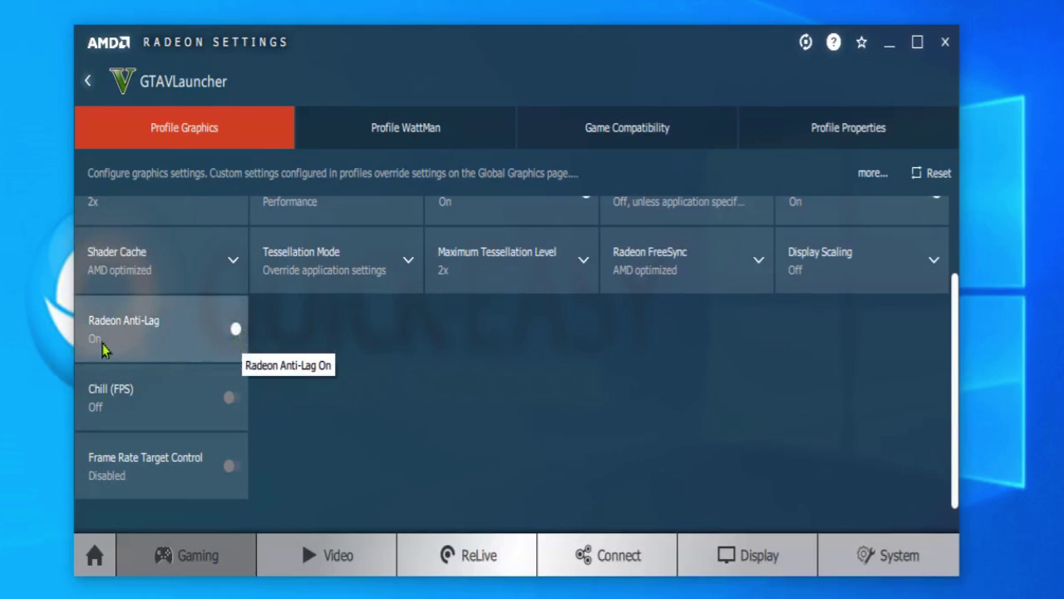
scroll(202, 347, "up", 2)
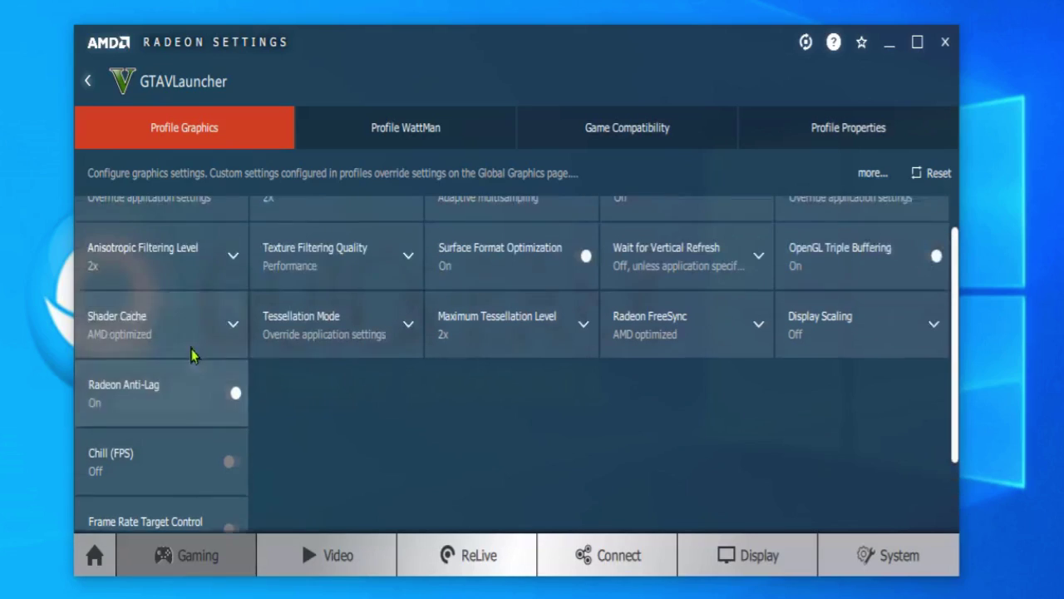
scroll(210, 427, "up", 1)
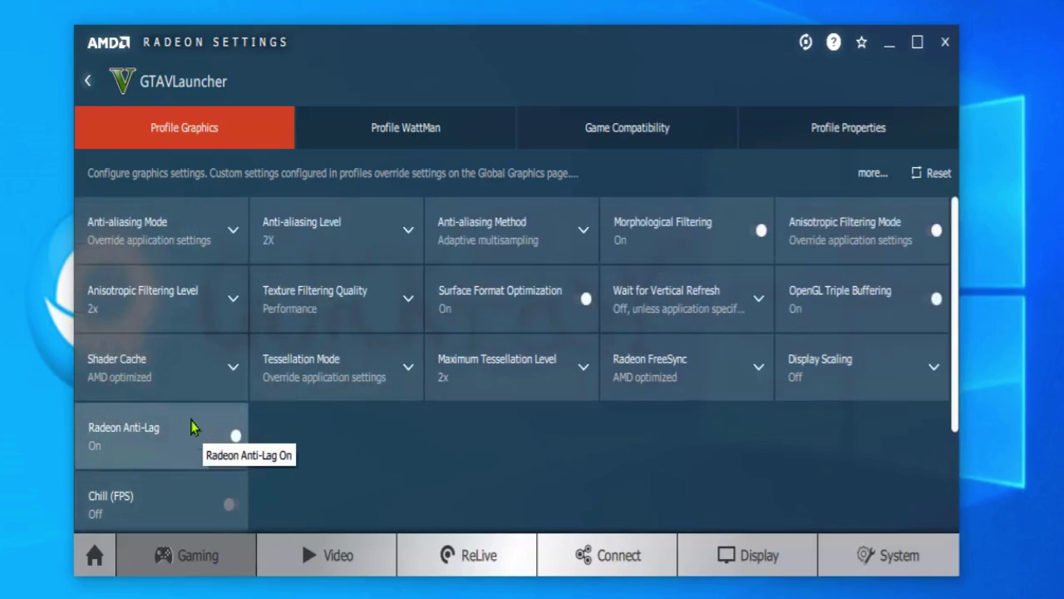
- Turn on Radeon Anti-Lag in the graphics profile of NBA2K20
left_click(89, 82)
left_click(577, 189)
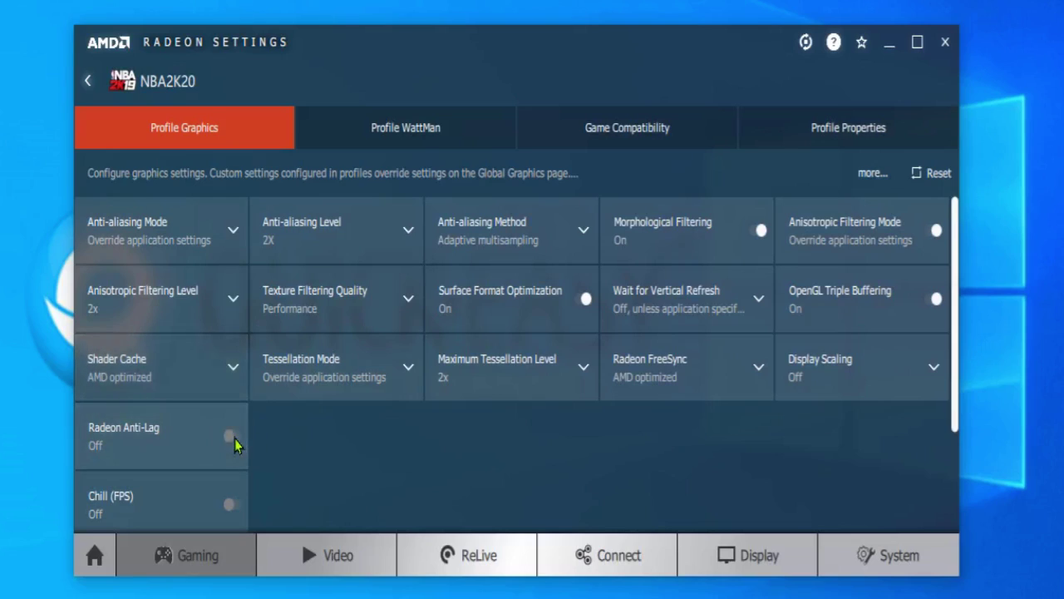
left_click(231, 436)
scroll(223, 439, "down", 1)
scroll(209, 382, "down", 1)
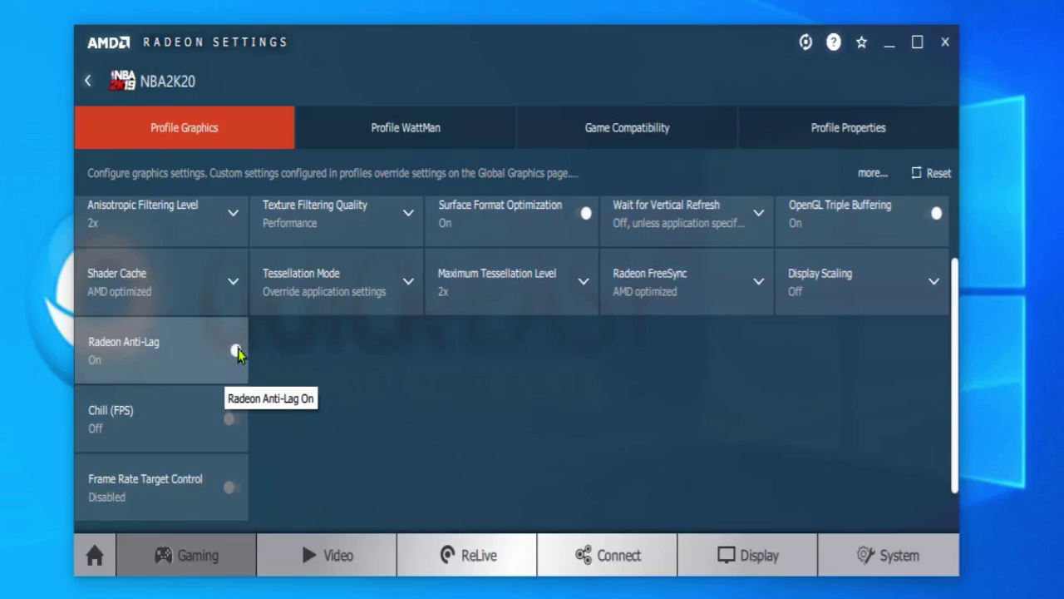
scroll(195, 375, "up", 2)
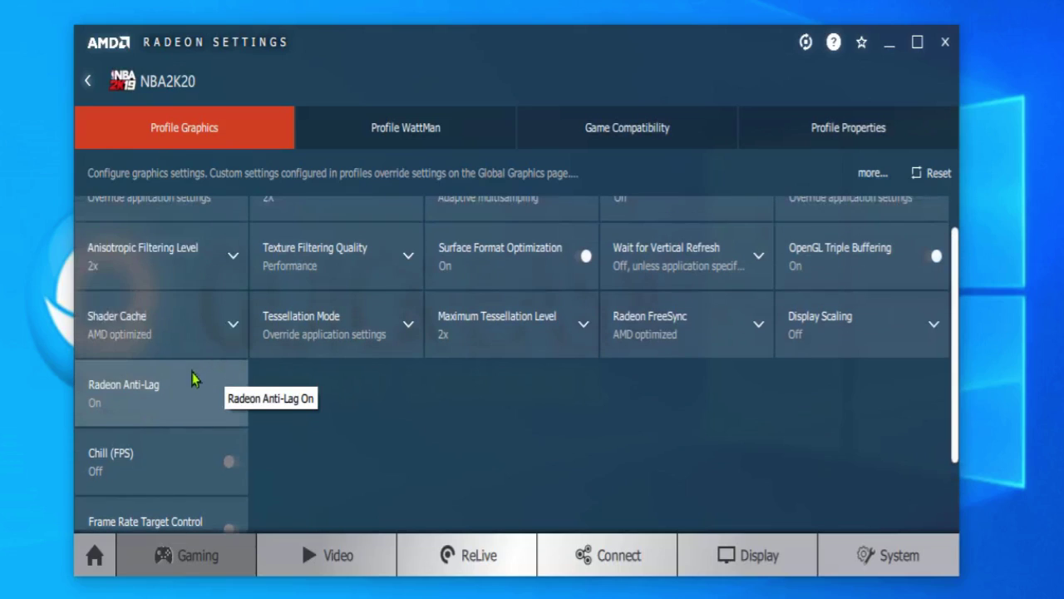
- Turn on Radeon Anti-Lag for the ROTTR.exe - Shortcut profile
left_click(90, 83)
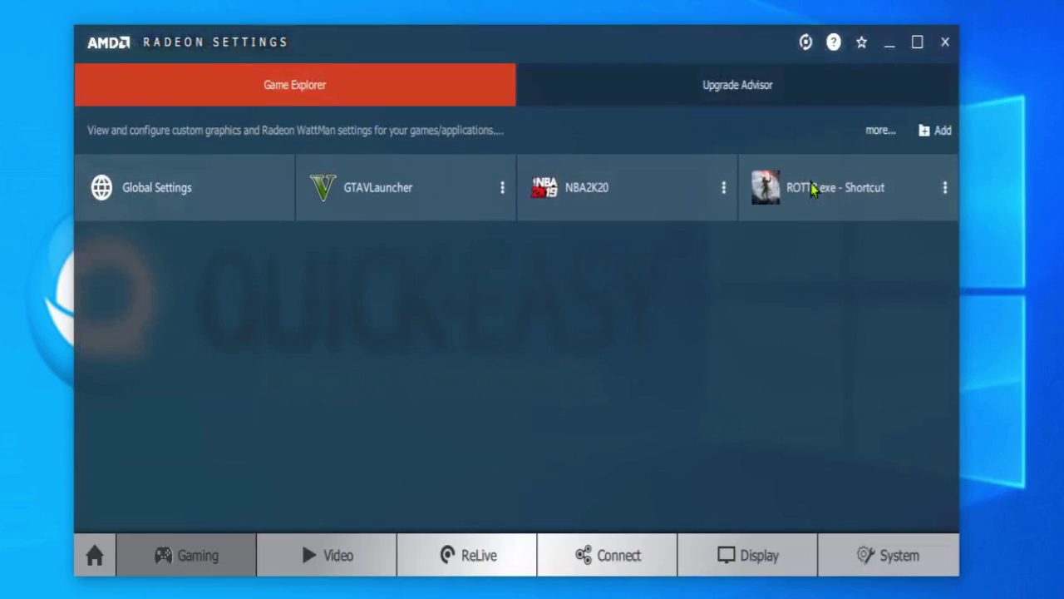
left_click(814, 190)
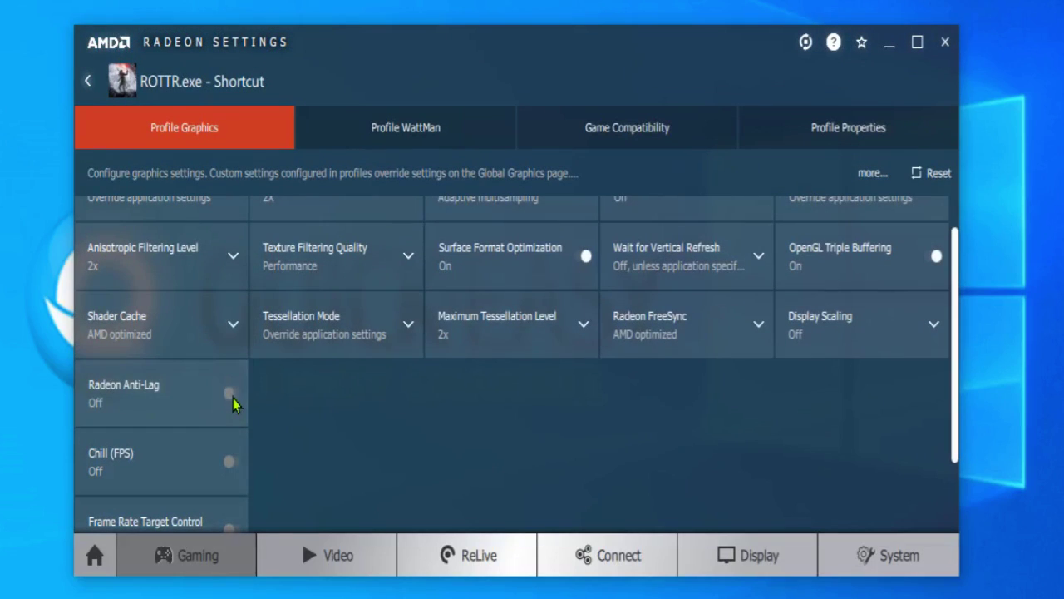
left_click(231, 398)
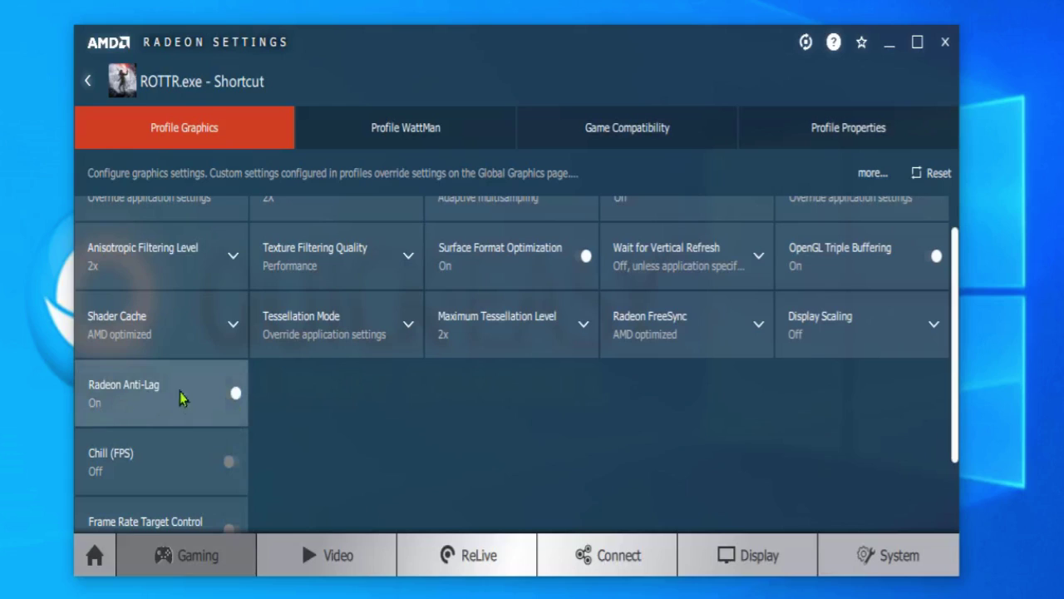
scroll(167, 383, "up", 1)
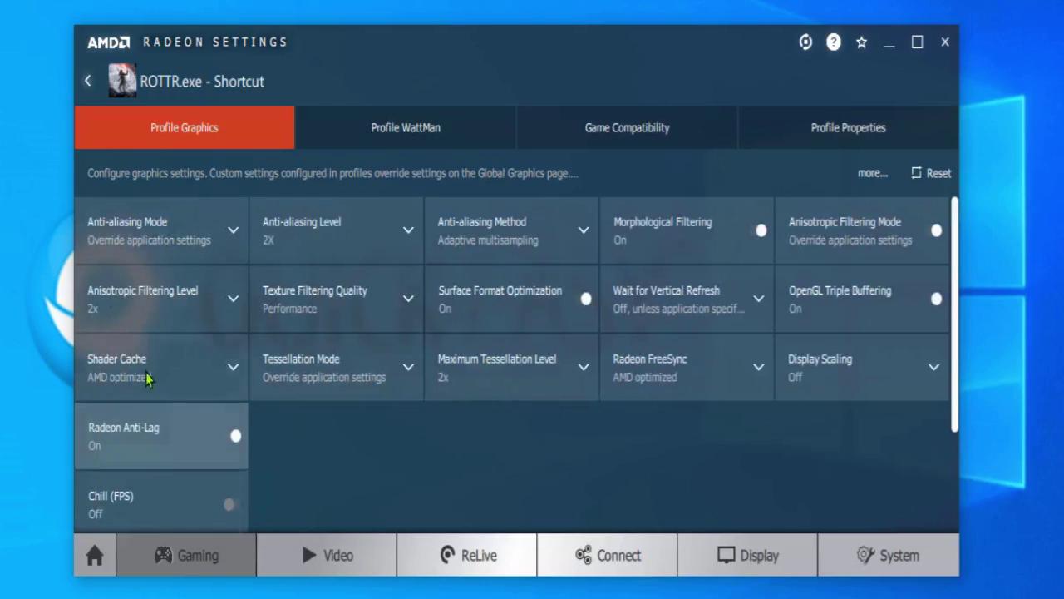
- Check which video profile is selected and whether ReLive recording is disabled
left_click(88, 80)
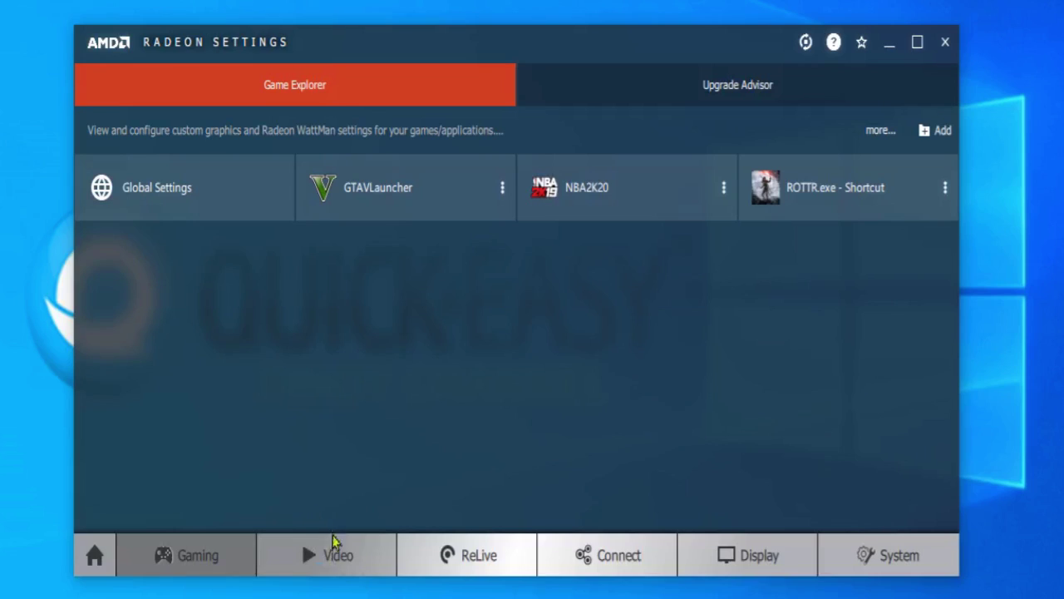
left_click(338, 556)
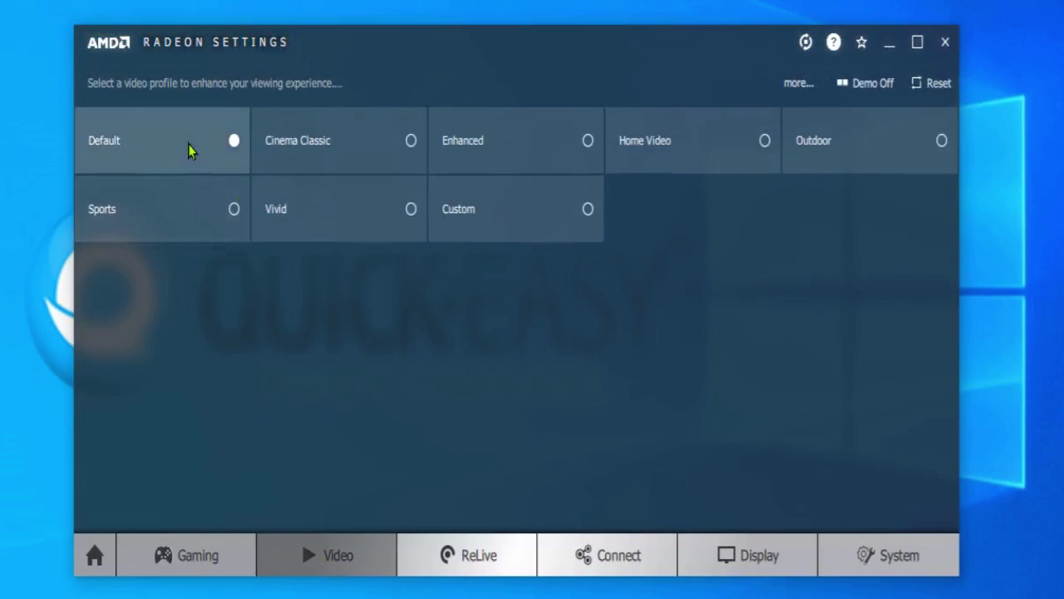
left_click(498, 567)
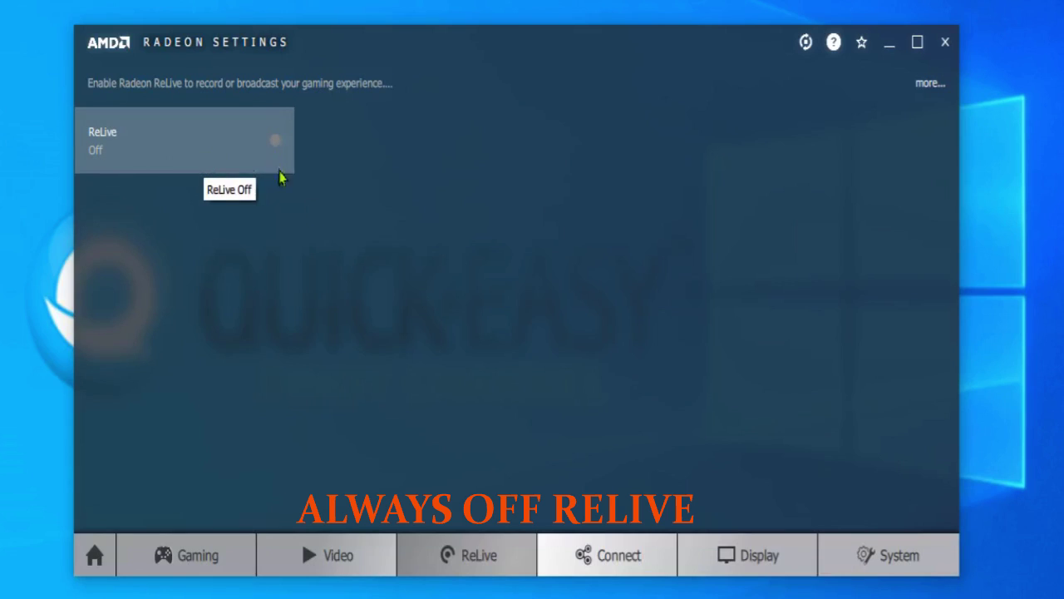
- Turn on Virtual Super Resolution and Radeon Image Sharpening for Display 1, keep Radeon FreeSync on, and close the settings window
left_click(751, 561)
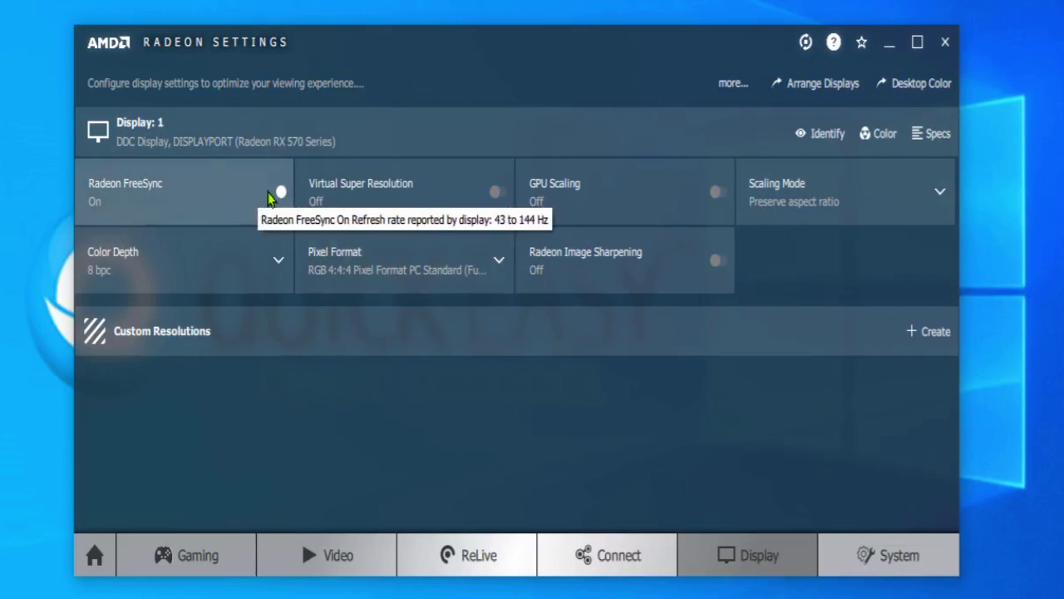
left_click(279, 195)
left_click(278, 194)
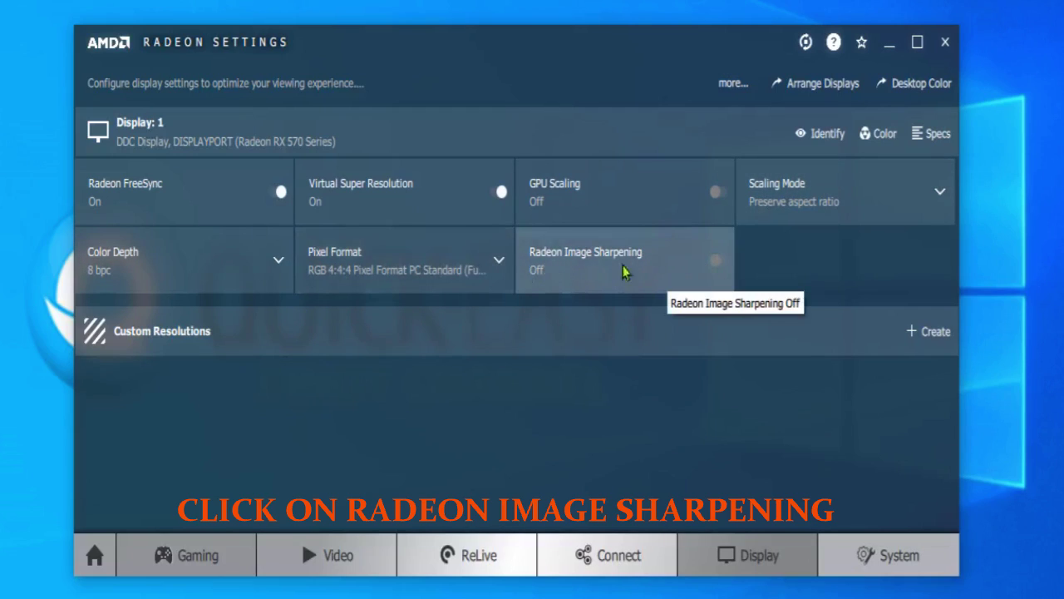
left_click(717, 261)
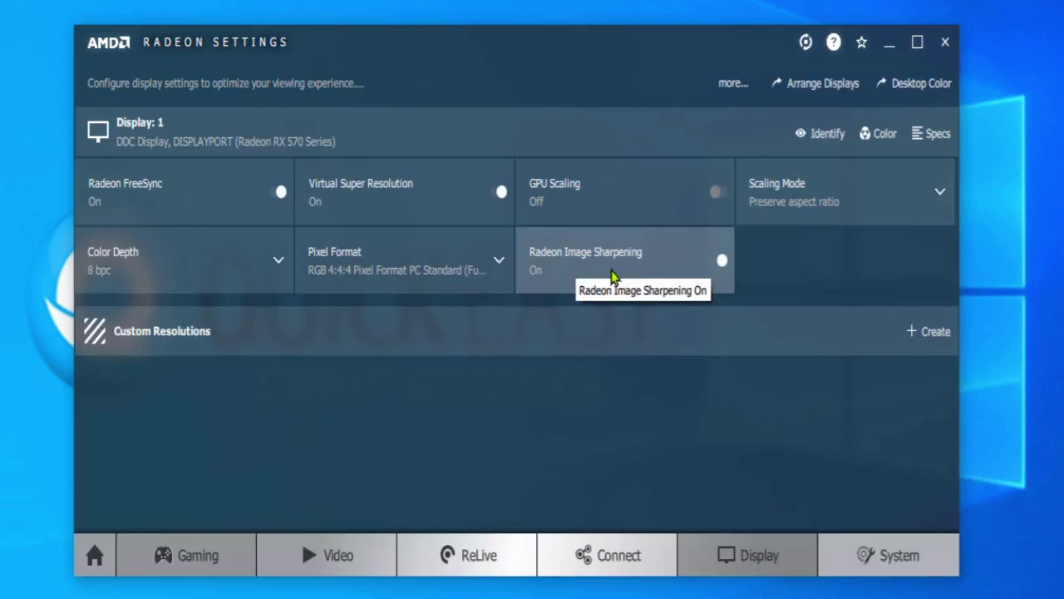
left_click(889, 564)
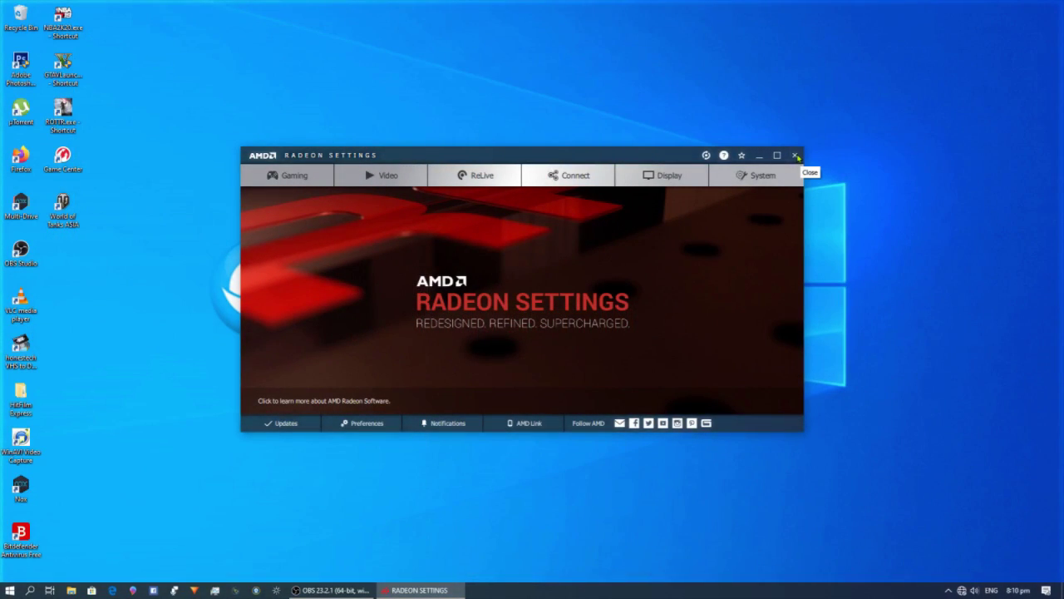
left_click(795, 156)
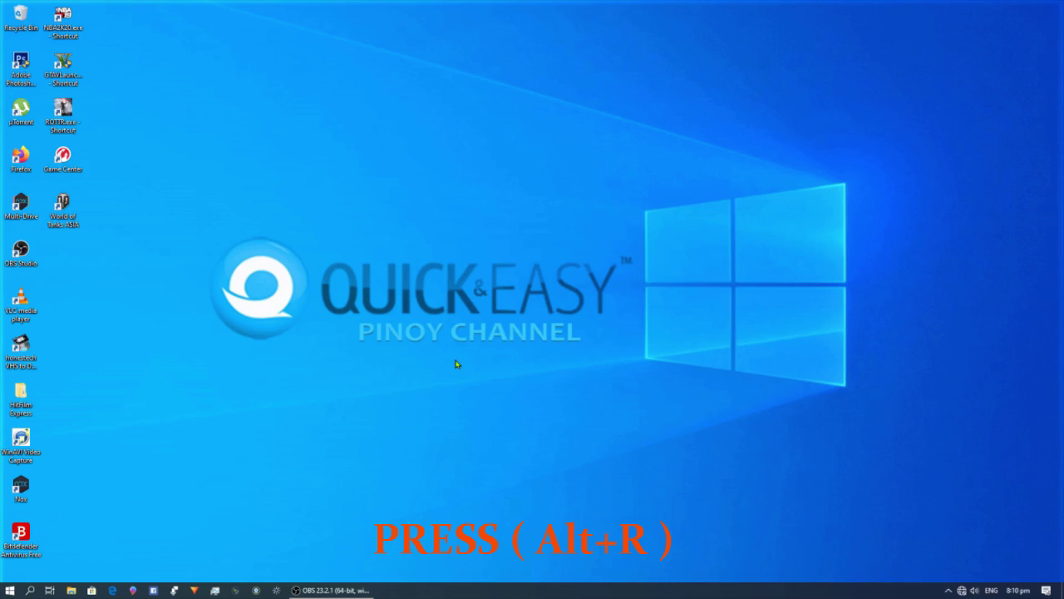
- Open the Radeon Overlay and enable FRTC with a frame rate cap of 300 FPS
key("alt+r")
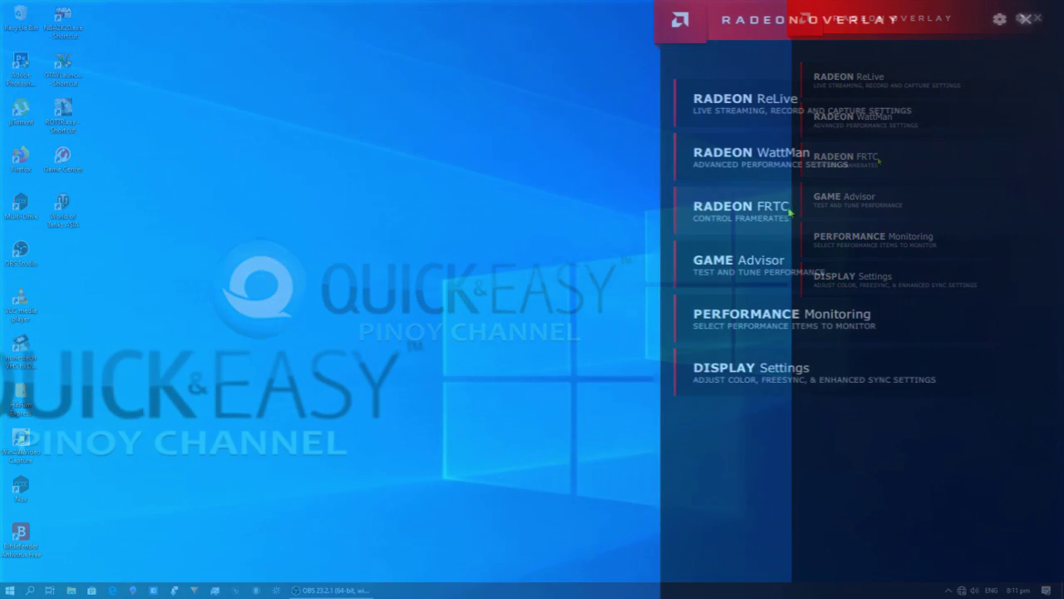
left_click(786, 217)
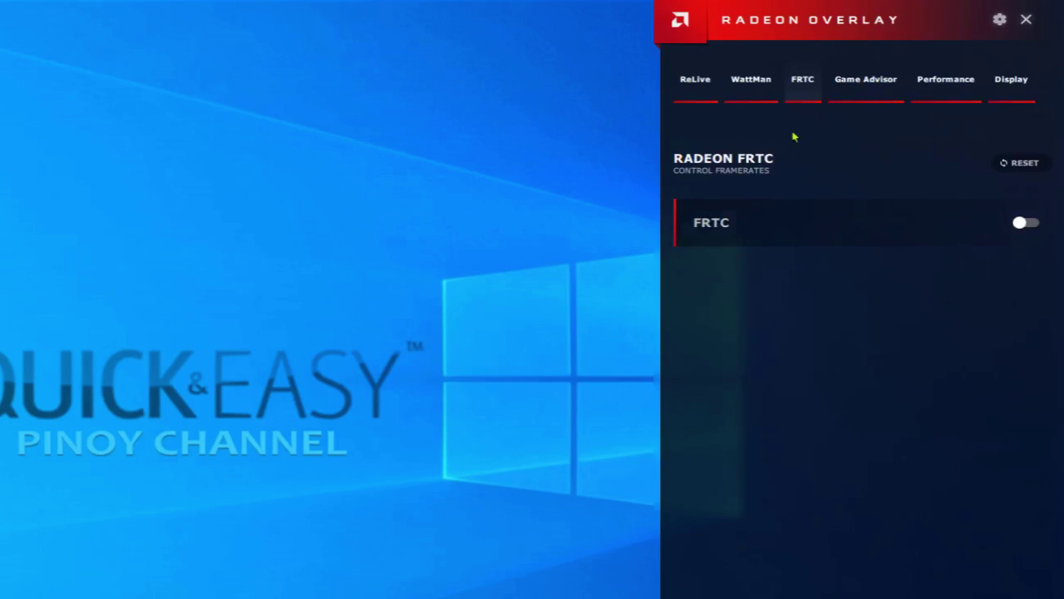
left_click(1025, 222)
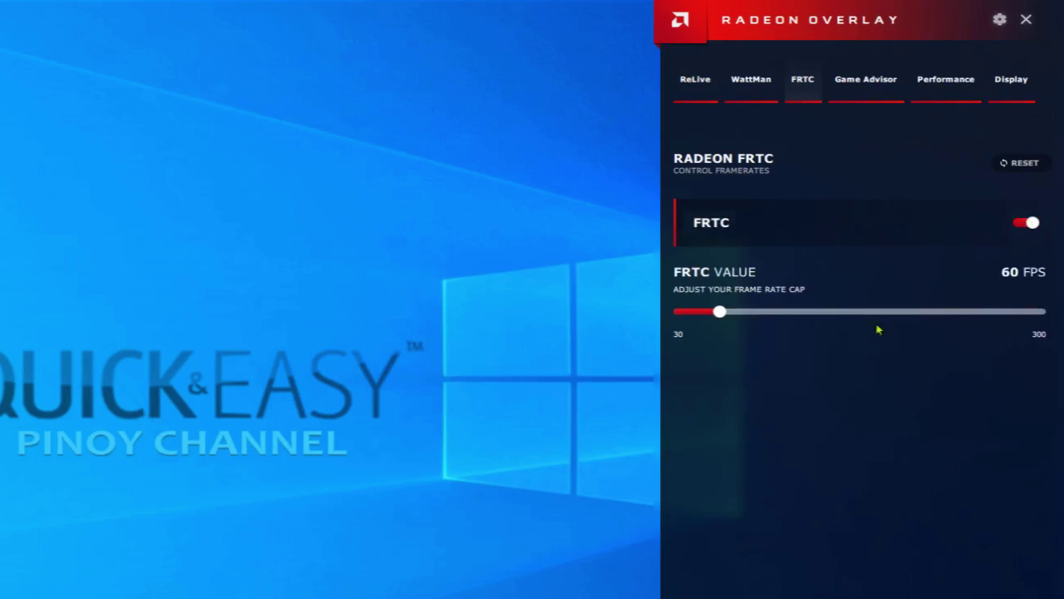
left_click_drag(725, 320, 1031, 339)
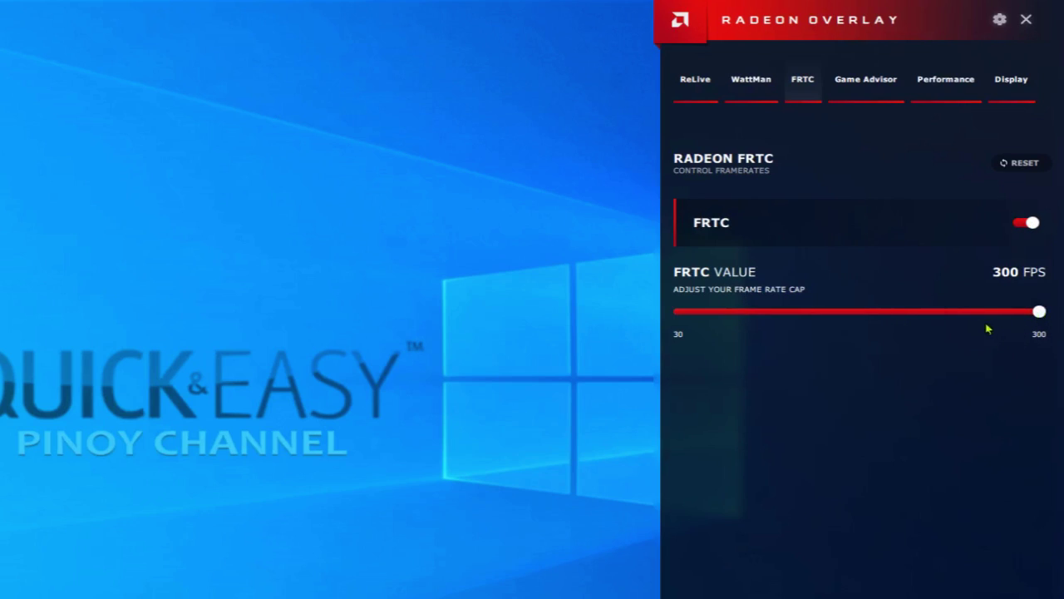
- Turn on Enhanced Sync in the Radeon Overlay's display settings
left_click(870, 90)
left_click(934, 82)
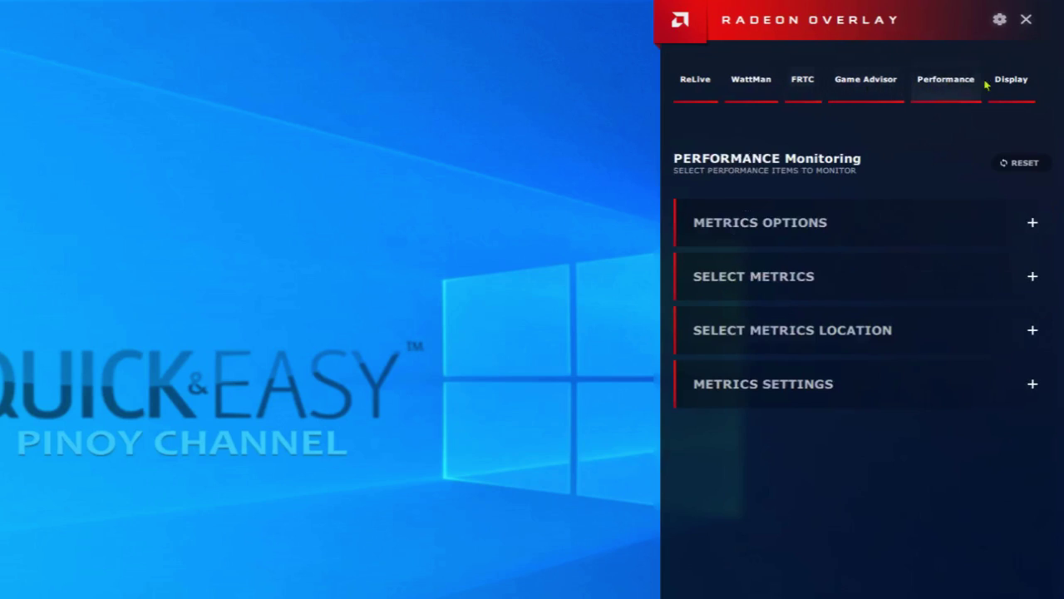
left_click(1013, 80)
left_click(884, 243)
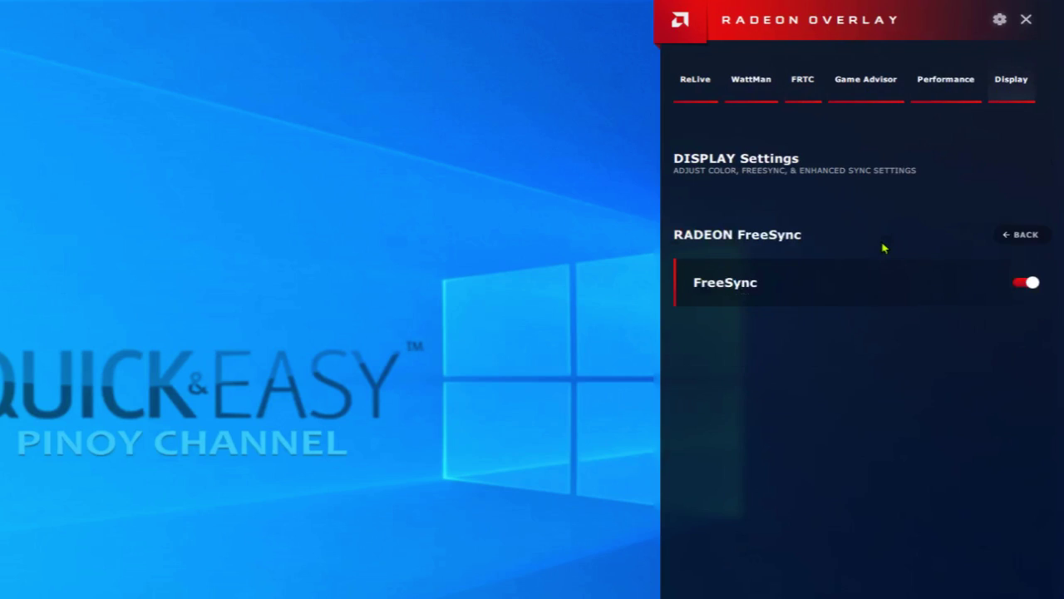
left_click(870, 289)
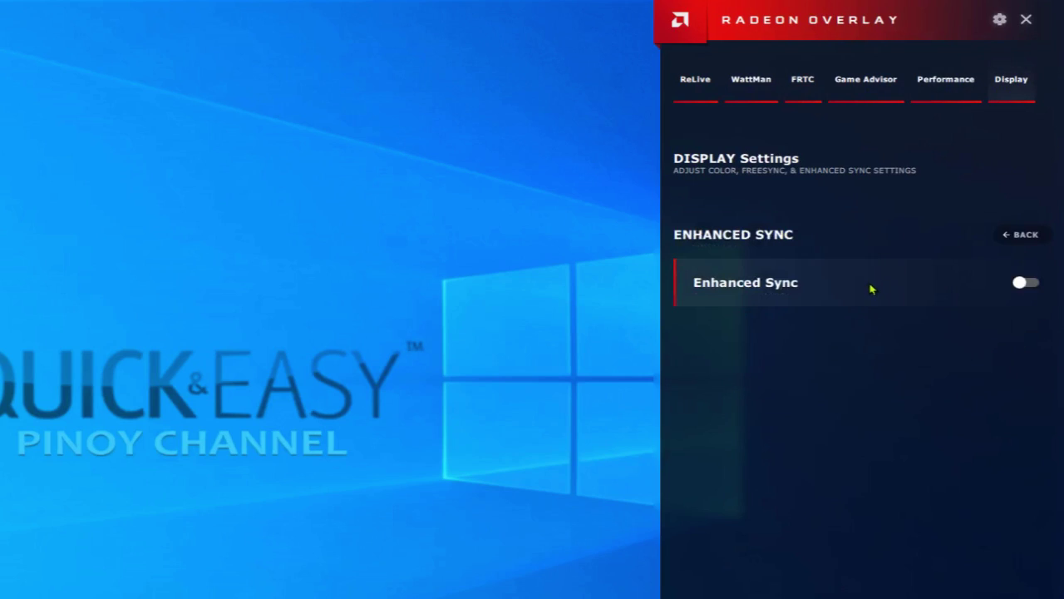
left_click(1026, 283)
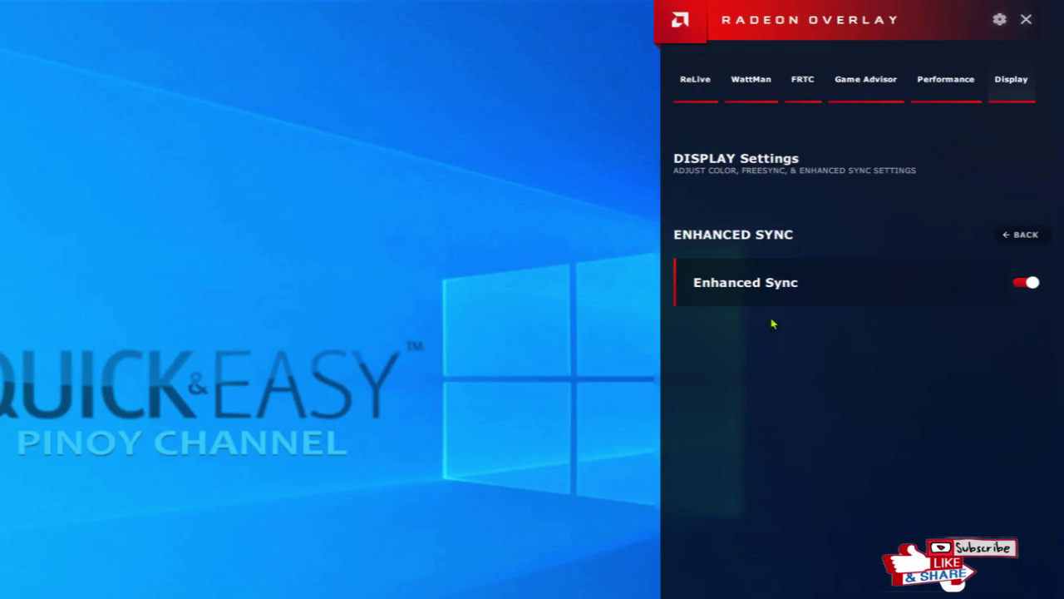